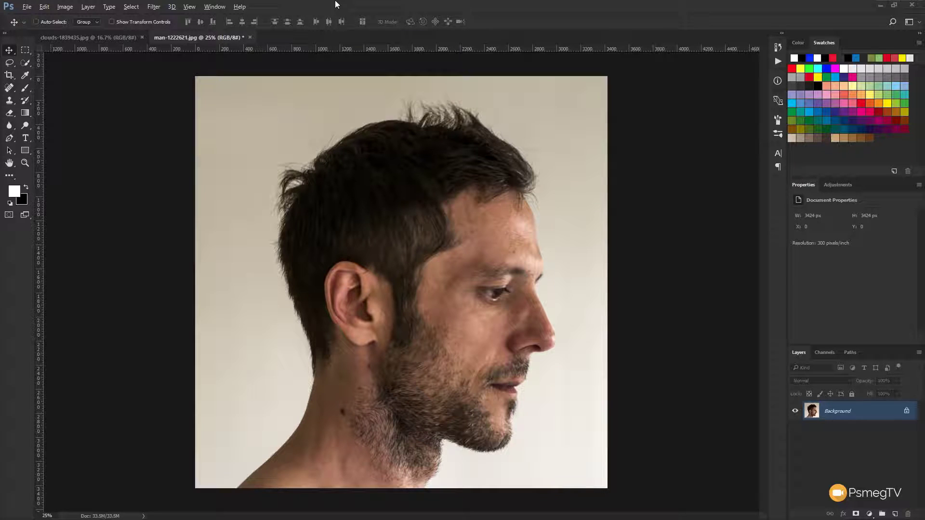
Back on the portrait, select the man's hair and head with a 400 px Quick Selection brush.
{"action": "left_click", "coordinate": [106, 39]}
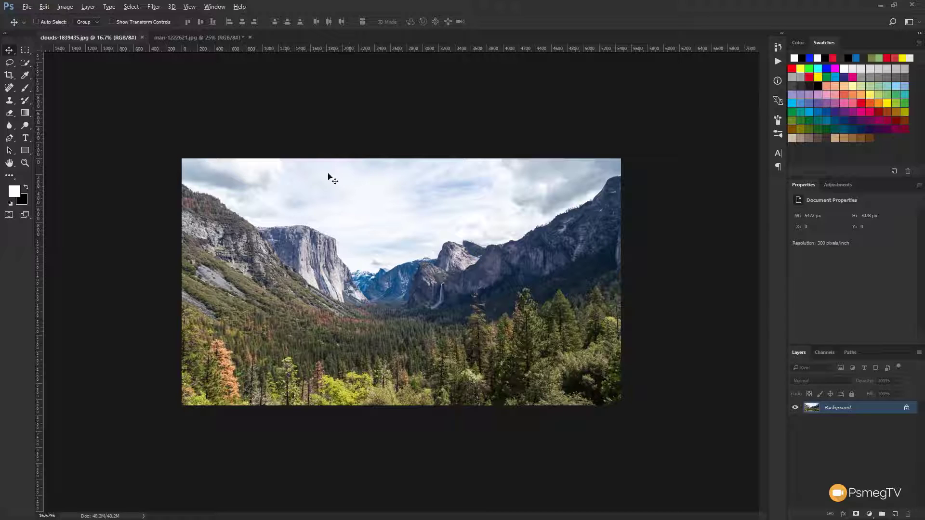
{"action": "left_click", "coordinate": [214, 39]}
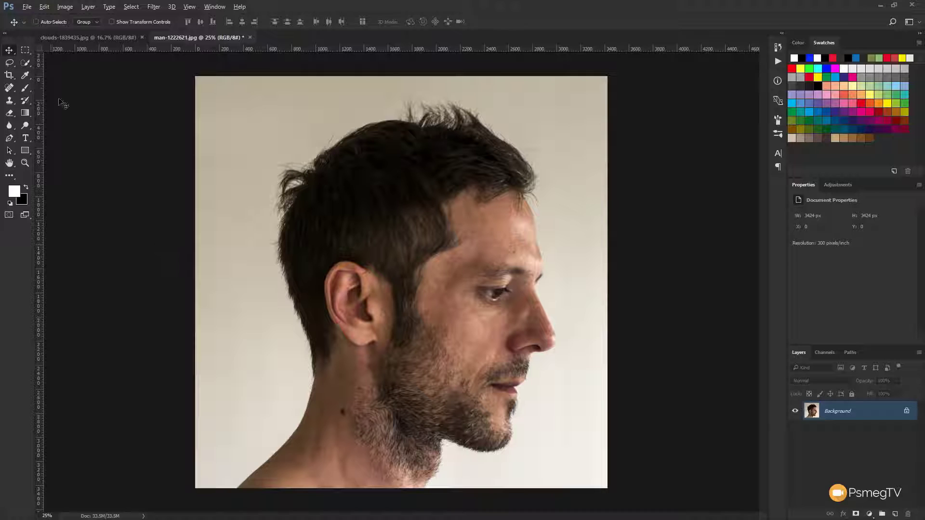
{"action": "left_click", "coordinate": [25, 64]}
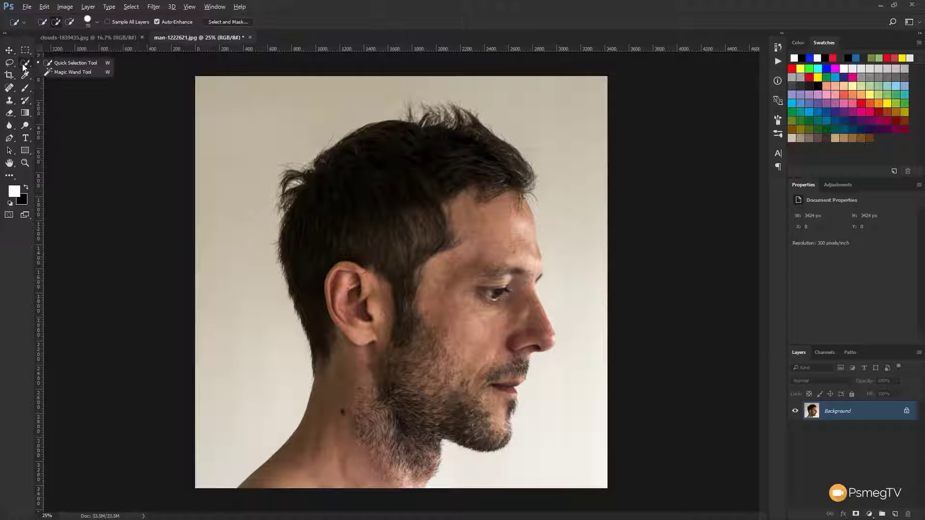
{"action": "left_click", "coordinate": [67, 64]}
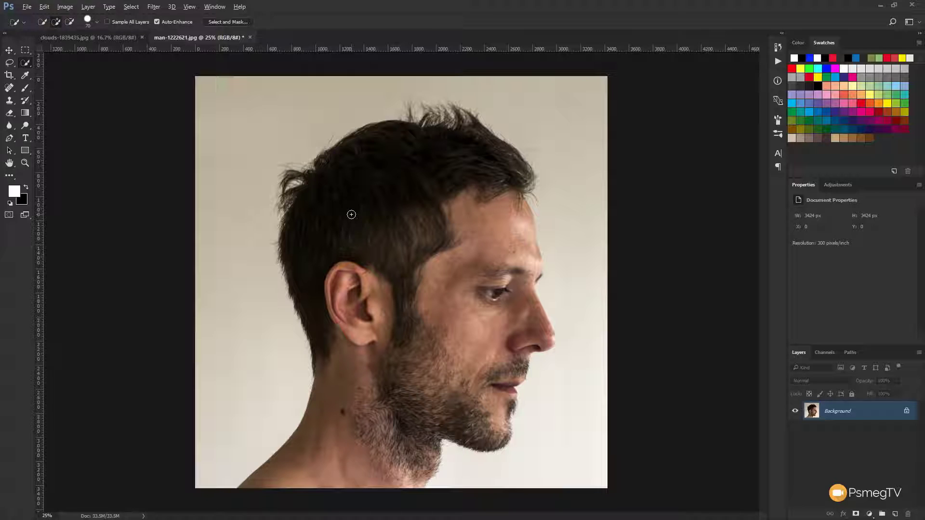
{"action": "key", "text": "bracketright"}
{"action": "key", "text": "bracketright"}
{"action": "key", "text": "bracketright"}
{"action": "key", "text": "bracketright"}
{"action": "key", "text": "bracketright"}
{"action": "key", "text": "bracketright"}
{"action": "key", "text": "bracketright"}
{"action": "key", "text": "bracketright"}
{"action": "key", "text": "bracketright"}
{"action": "key", "text": "bracketright"}
{"action": "mouse_move", "coordinate": [349, 192]}
{"action": "left_mouse_down"}
{"action": "mouse_move", "coordinate": [393, 173]}
{"action": "mouse_move", "coordinate": [443, 183]}
{"action": "mouse_move", "coordinate": [458, 224]}
{"action": "mouse_move", "coordinate": [467, 334]}
{"action": "mouse_move", "coordinate": [460, 355]}
{"action": "mouse_move", "coordinate": [400, 400]}
{"action": "left_mouse_up"}
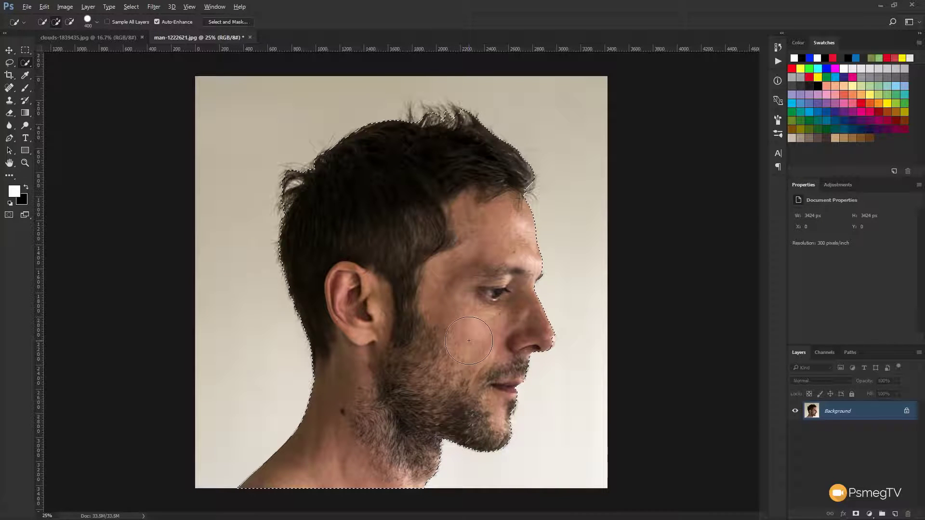
Refine the selection edges with an 80 px brush and copy the man to a new layer.
{"action": "key", "text": "bracketleft"}
{"action": "key", "text": "bracketleft"}
{"action": "key", "text": "bracketleft"}
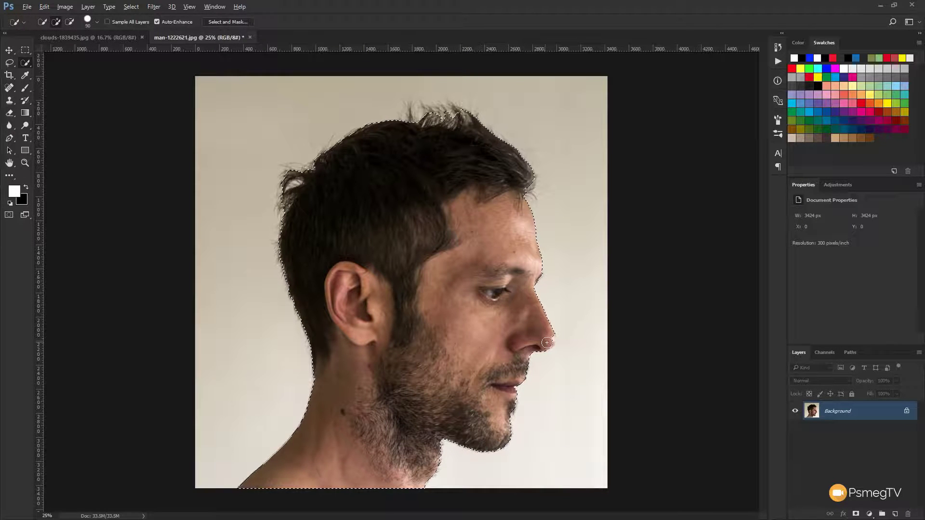
{"action": "key", "text": "bracketleft"}
{"action": "key", "text": "ctrl+j"}
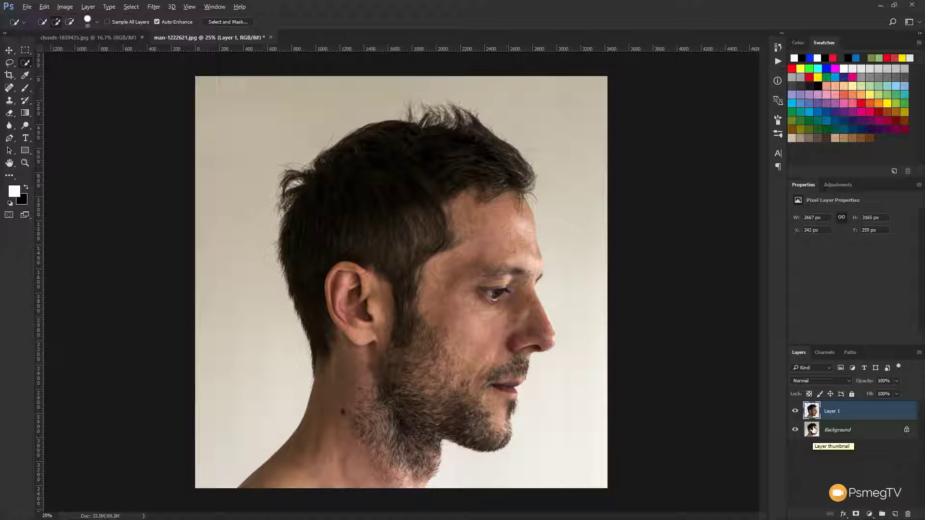
Delete the Background layer and crop the canvas wider on the right and taller above the man.
{"action": "left_click_drag", "start_coordinate": [813, 431], "coordinate": [909, 513]}
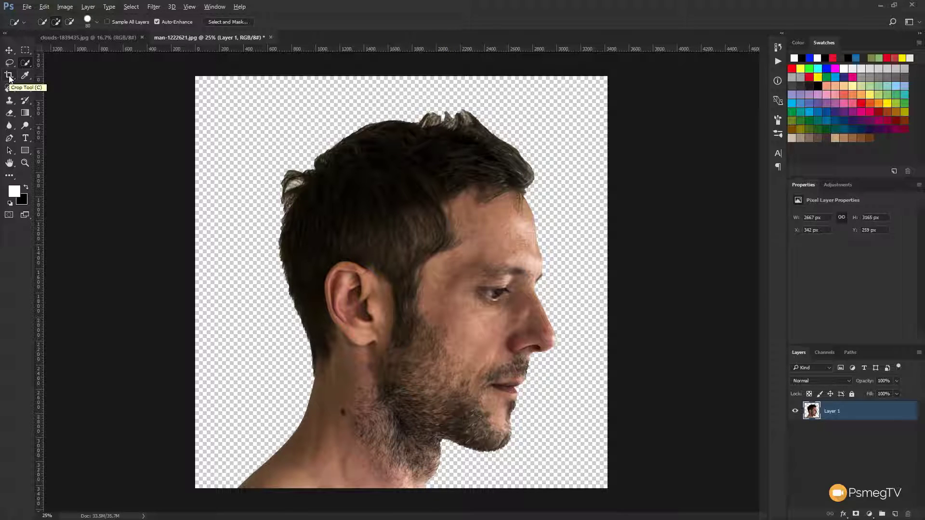
{"action": "left_click_drag", "start_coordinate": [9, 75], "coordinate": [52, 78]}
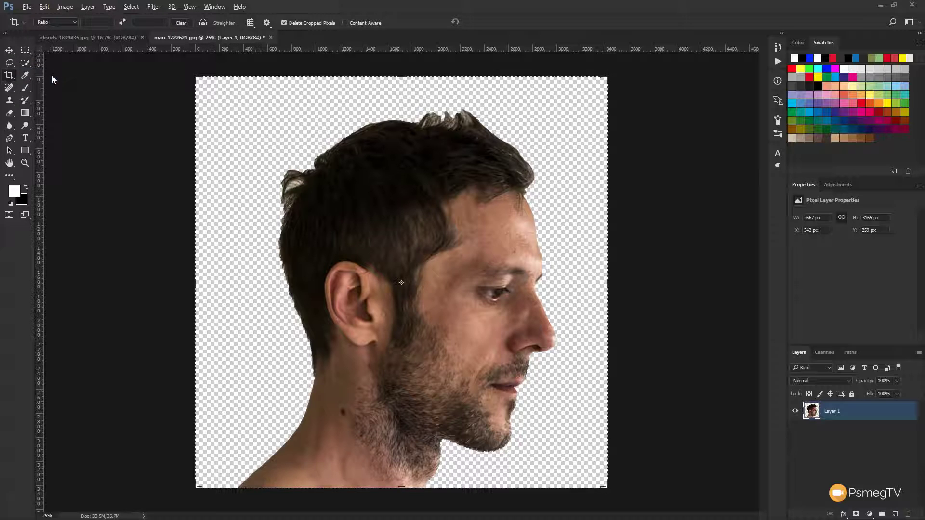
{"action": "left_click_drag", "start_coordinate": [606, 284], "coordinate": [696, 284]}
{"action": "left_click_drag", "start_coordinate": [401, 78], "coordinate": [401, 62]}
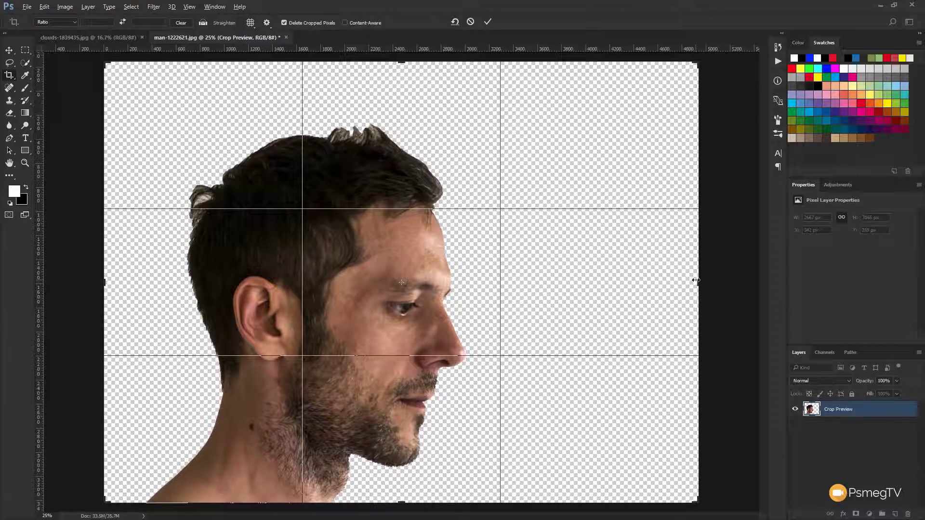
{"action": "left_click_drag", "start_coordinate": [697, 282], "coordinate": [713, 282]}
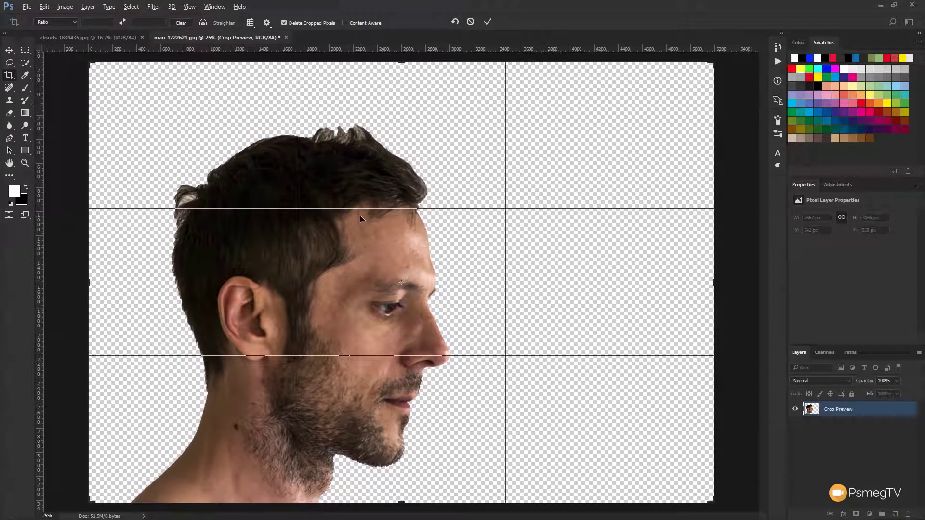
{"action": "left_click", "coordinate": [488, 21]}
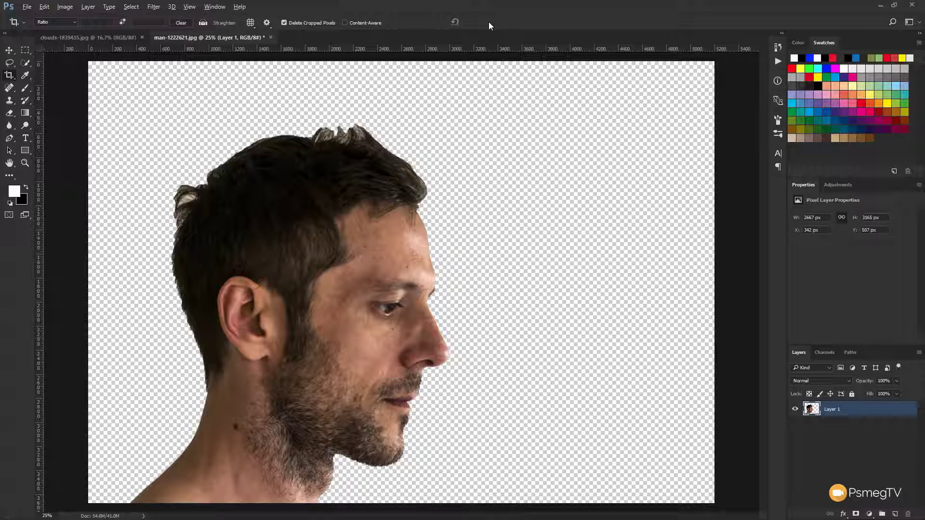
Rename Layer 1 to 'Man'.
{"action": "key", "text": "v"}
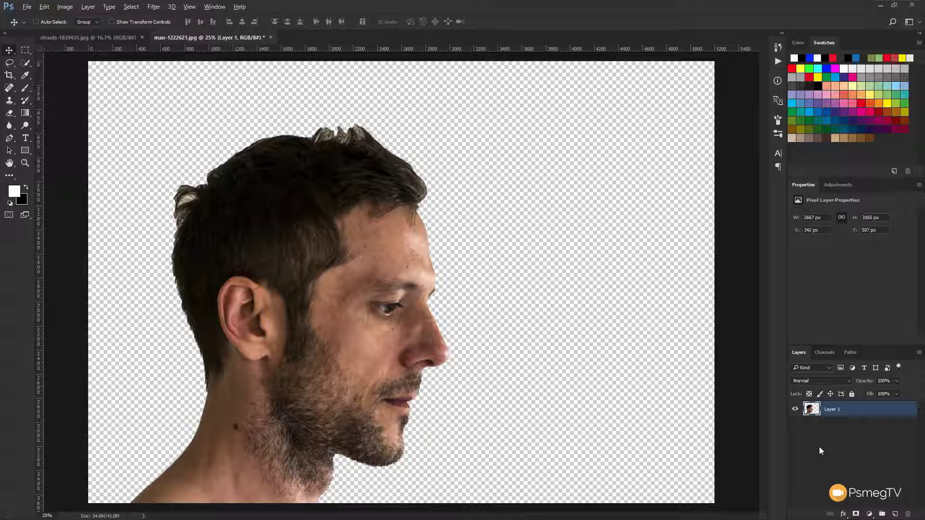
{"action": "double_click", "coordinate": [837, 411]}
{"action": "type", "text": "Man"}
{"action": "left_click", "coordinate": [889, 429]}
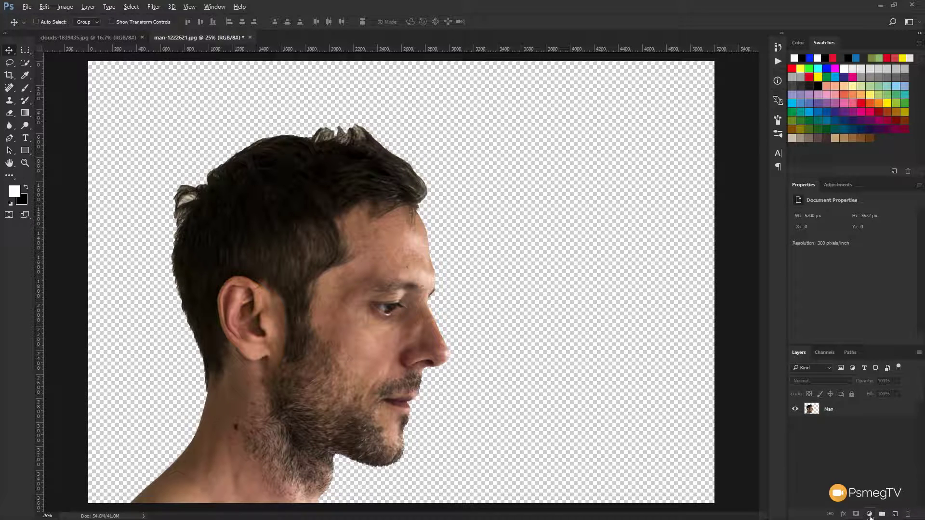
Add a white Solid Color fill layer and place it beneath the Man layer.
{"action": "left_click", "coordinate": [870, 516]}
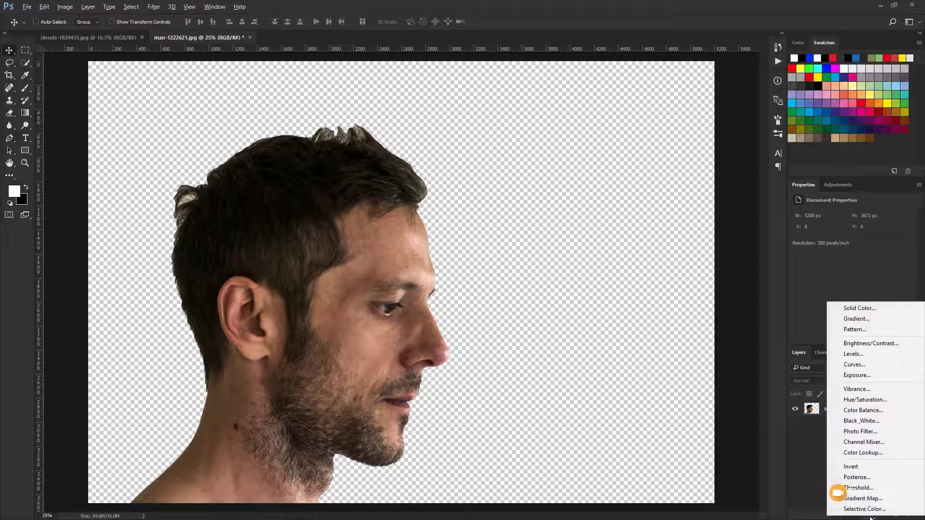
{"action": "left_click", "coordinate": [865, 312]}
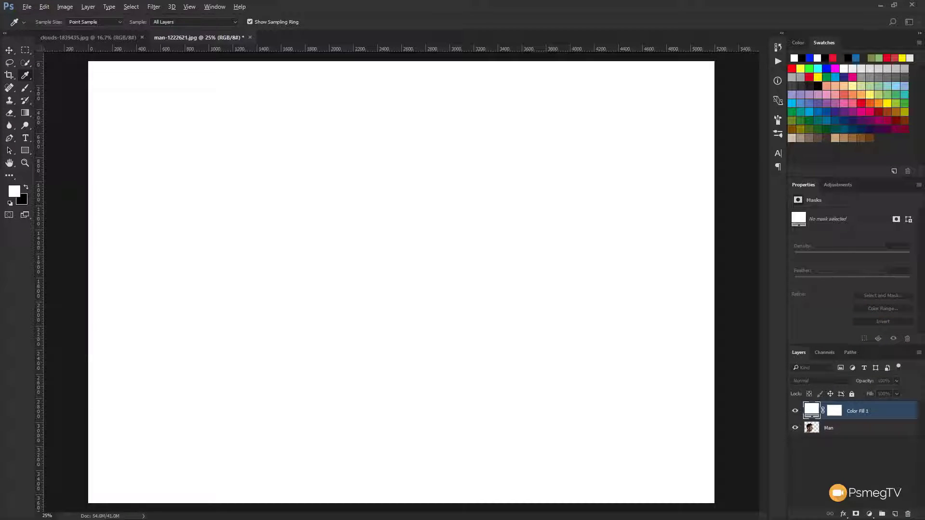
{"action": "key", "text": "Return"}
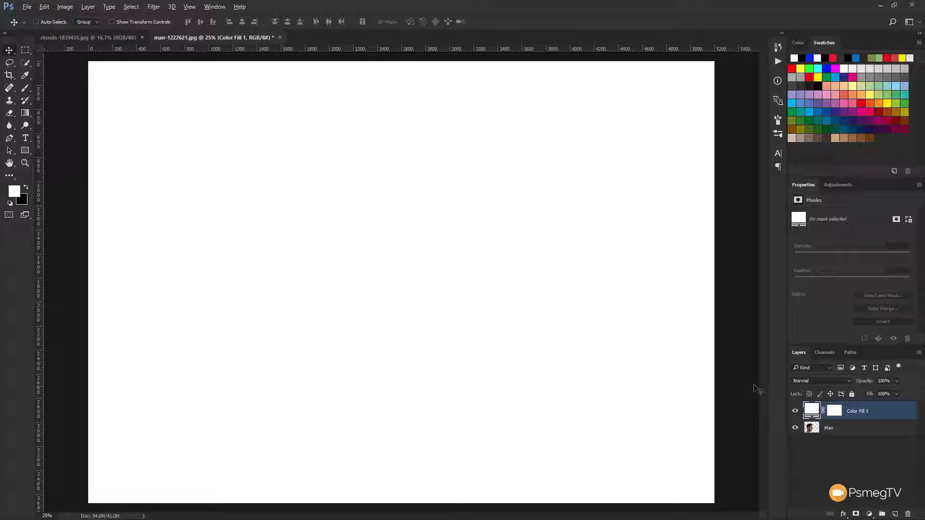
{"action": "left_click_drag", "start_coordinate": [812, 411], "coordinate": [816, 436]}
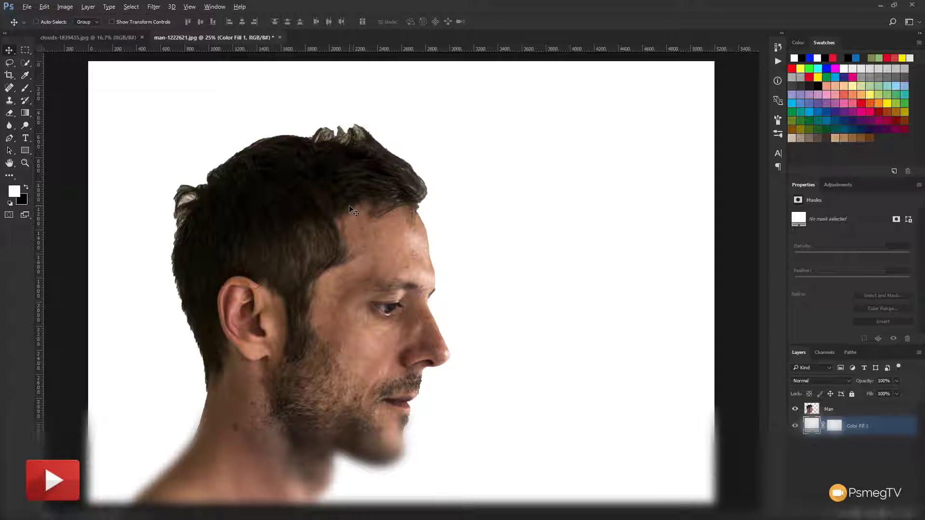
Drag the mountain landscape photo into the man's document.
{"action": "left_click", "coordinate": [92, 38]}
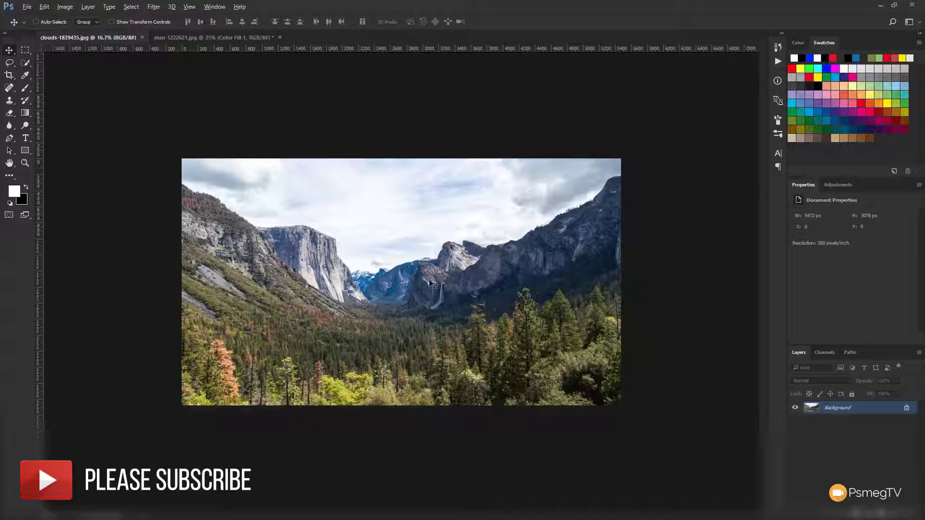
{"action": "left_click_drag", "start_coordinate": [430, 281], "coordinate": [276, 262]}
{"action": "left_click_drag", "start_coordinate": [536, 291], "coordinate": [571, 299]}
{"action": "key", "text": "ctrl+minus"}
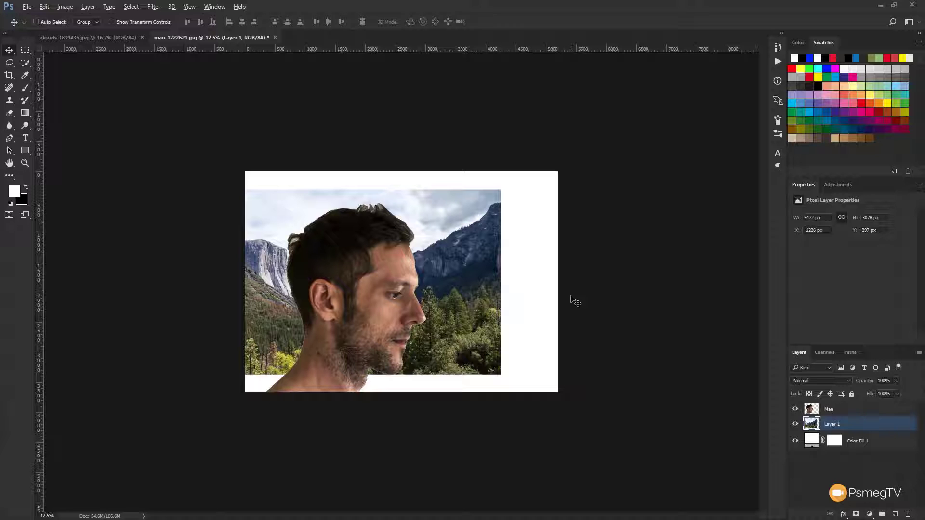
{"action": "key", "text": "ctrl"}
Scale the landscape to about 135% and shift it down to fill the canvas.
{"action": "key", "text": "ctrl+t"}
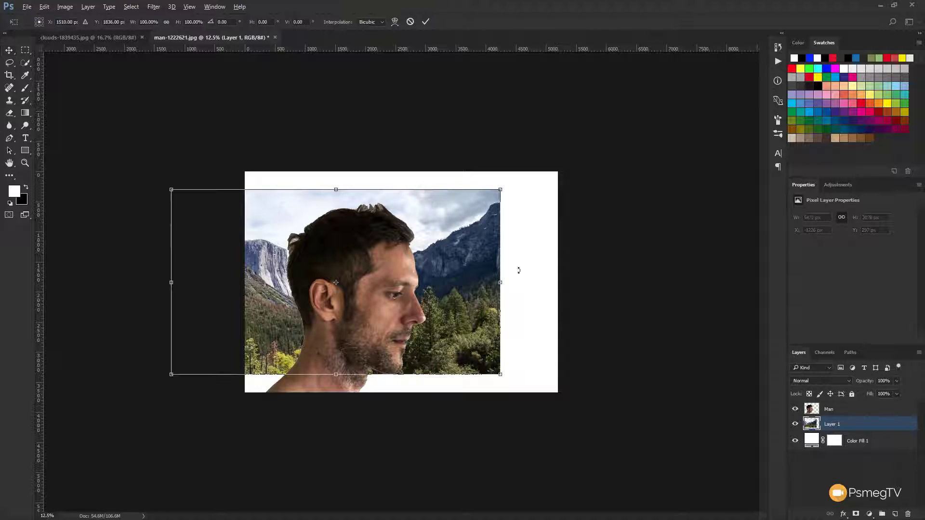
{"action": "left_click_drag", "start_coordinate": [500, 191], "coordinate": [581, 144]}
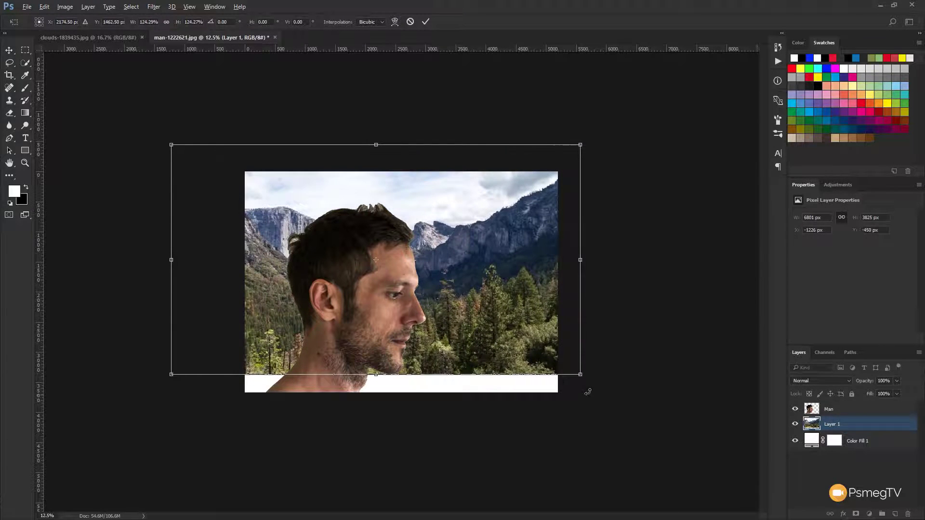
{"action": "left_click_drag", "start_coordinate": [581, 375], "coordinate": [617, 395]}
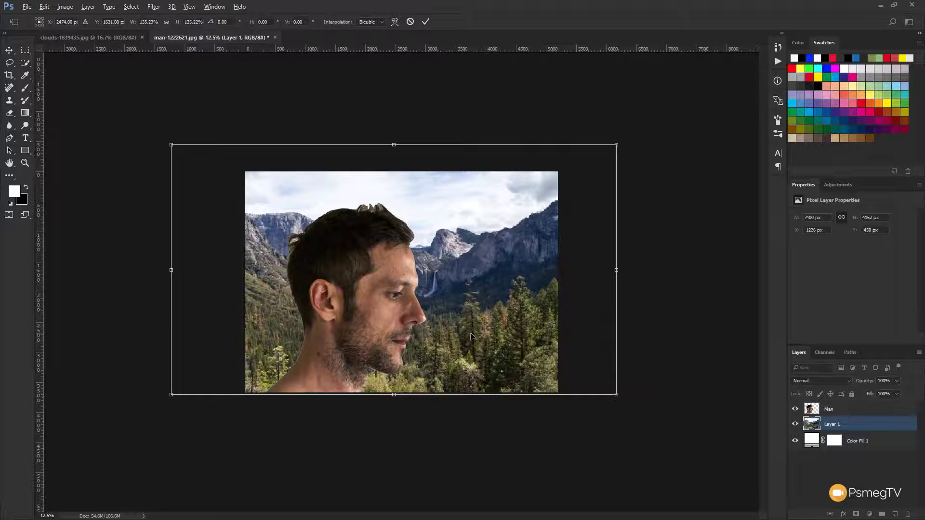
{"action": "left_click_drag", "start_coordinate": [471, 338], "coordinate": [466, 349]}
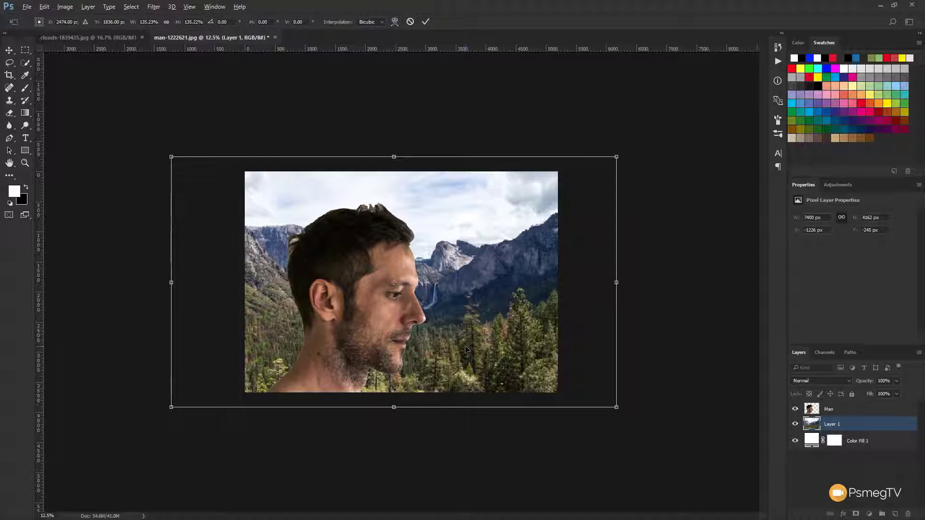
{"action": "key", "text": "Return"}
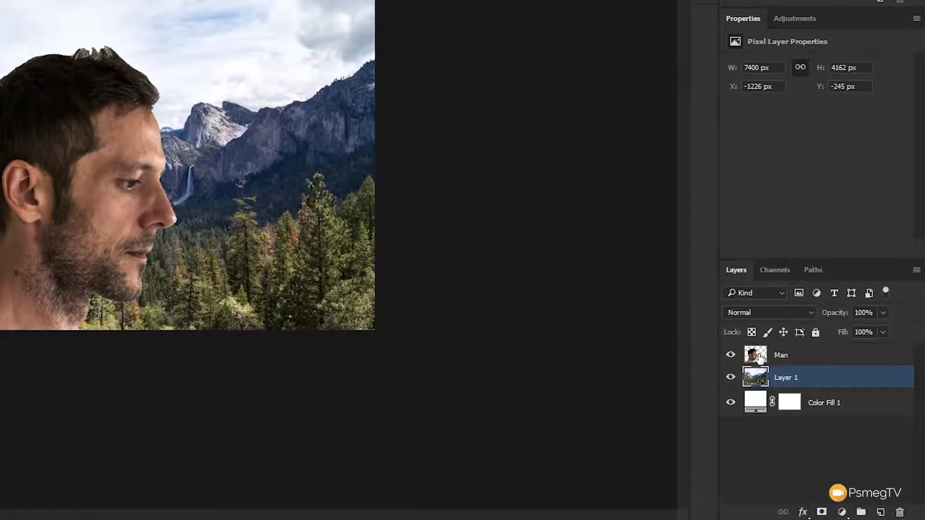
Move the landscape layer above Man and rename it 'Second Exposure'.
{"action": "left_click_drag", "start_coordinate": [766, 382], "coordinate": [765, 359]}
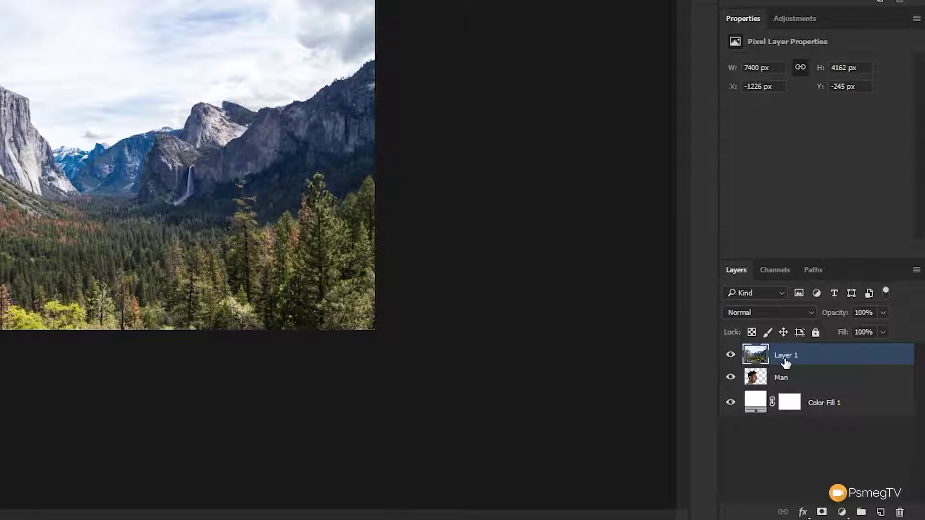
{"action": "double_click", "coordinate": [785, 358]}
{"action": "type", "text": "Second Exposure"}
{"action": "left_click", "coordinate": [755, 377]}
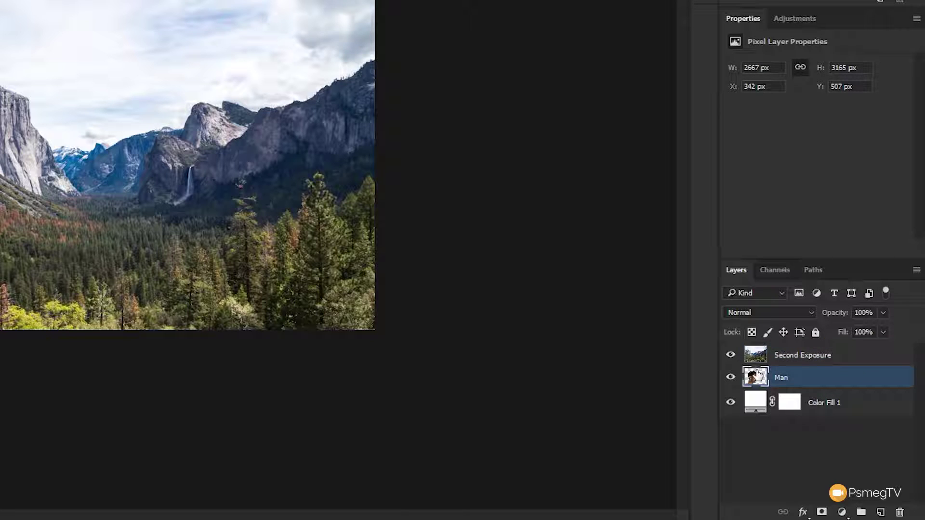
Set the Second Exposure layer's blend mode to Screen.
{"action": "left_click", "coordinate": [758, 357]}
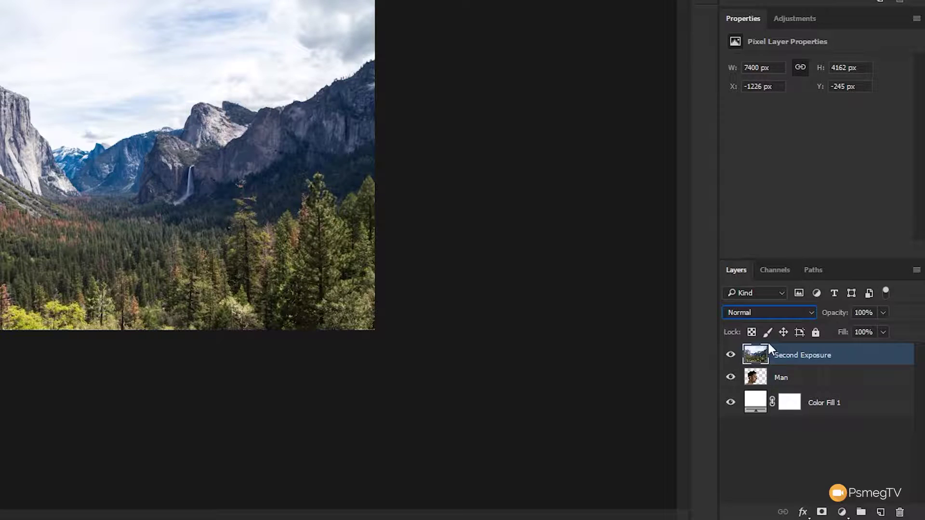
{"action": "left_click", "coordinate": [766, 313]}
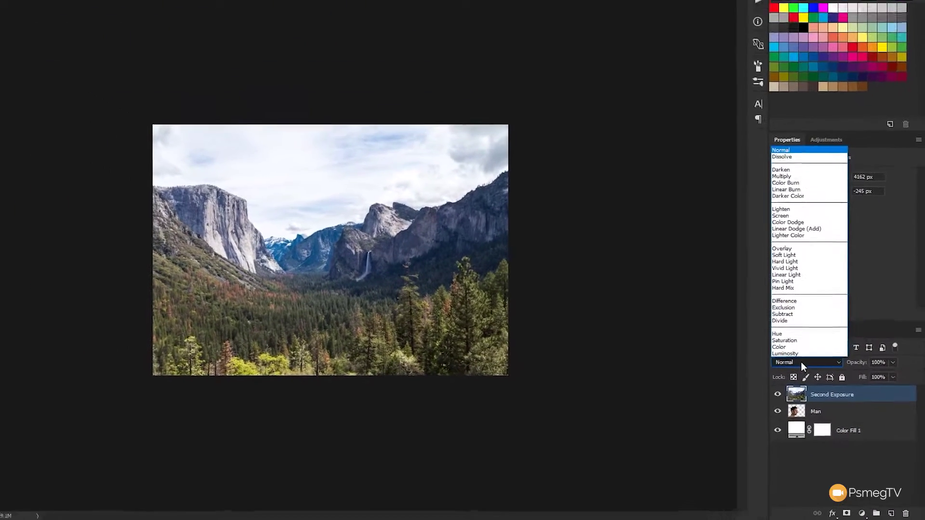
{"action": "left_click", "coordinate": [798, 215]}
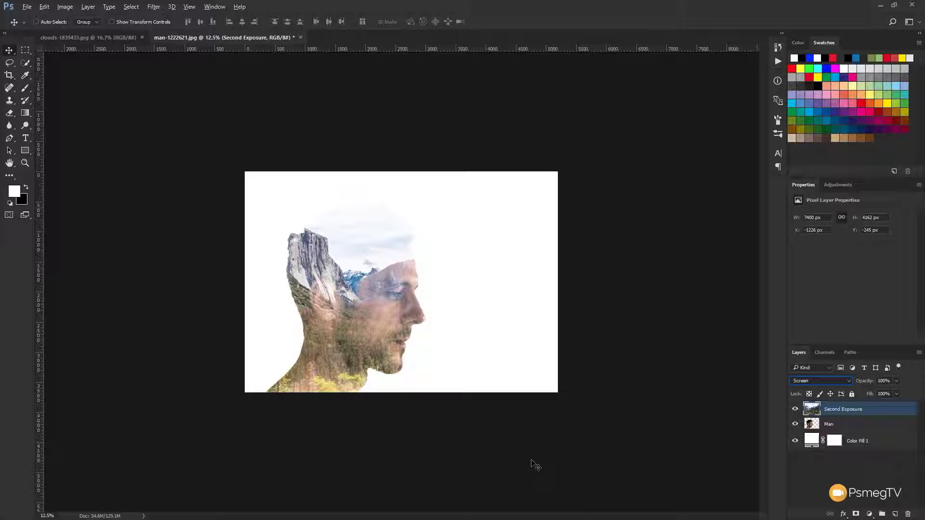
{"action": "key", "text": "ctrl+plus"}
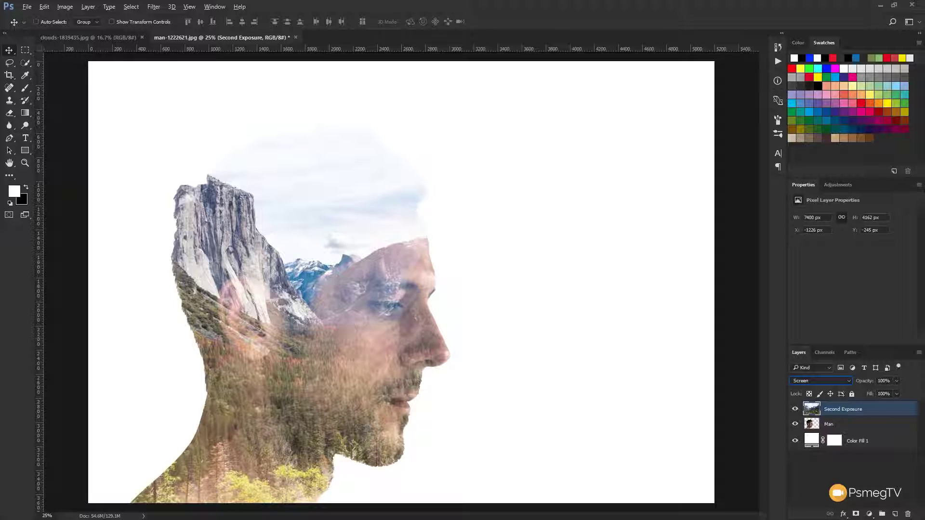
Desaturate the Man layer via Image > Adjustments > Desaturate, with Second Exposure temporarily hidden.
{"action": "left_click", "coordinate": [795, 409]}
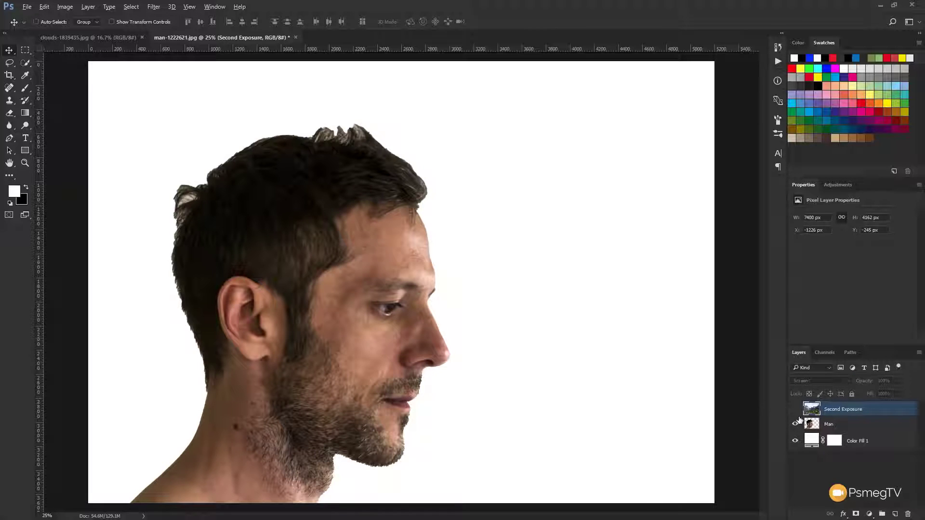
{"action": "left_click", "coordinate": [811, 424]}
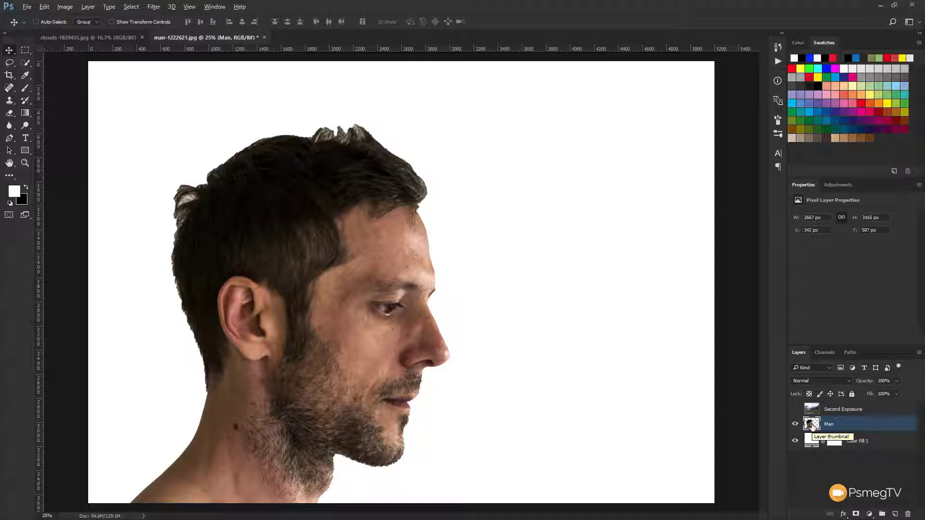
{"action": "left_click", "coordinate": [65, 7]}
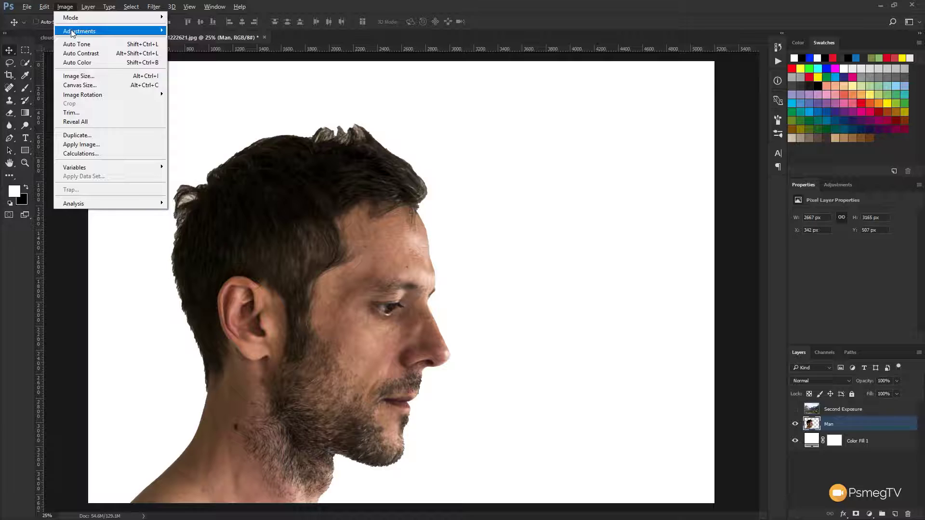
{"action": "mouse_move", "coordinate": [77, 32]}
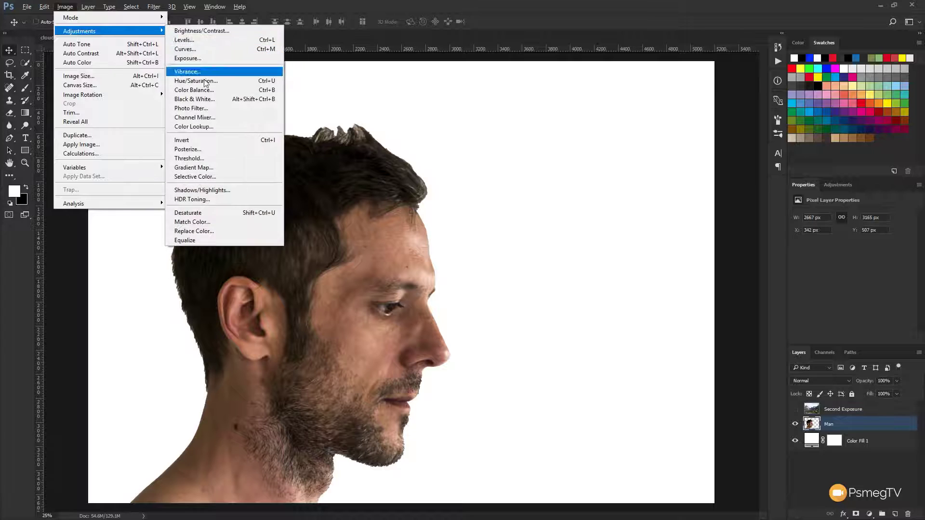
{"action": "left_click", "coordinate": [210, 214]}
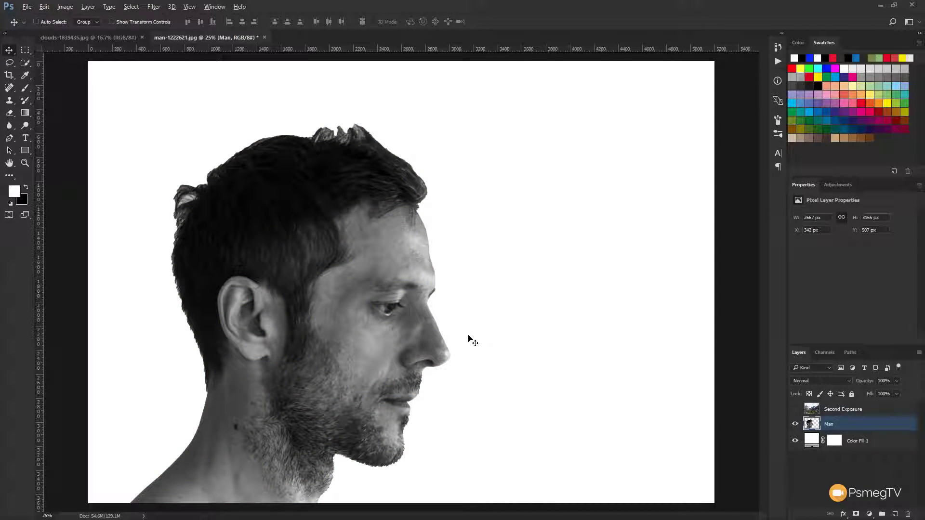
{"action": "left_click", "coordinate": [794, 409]}
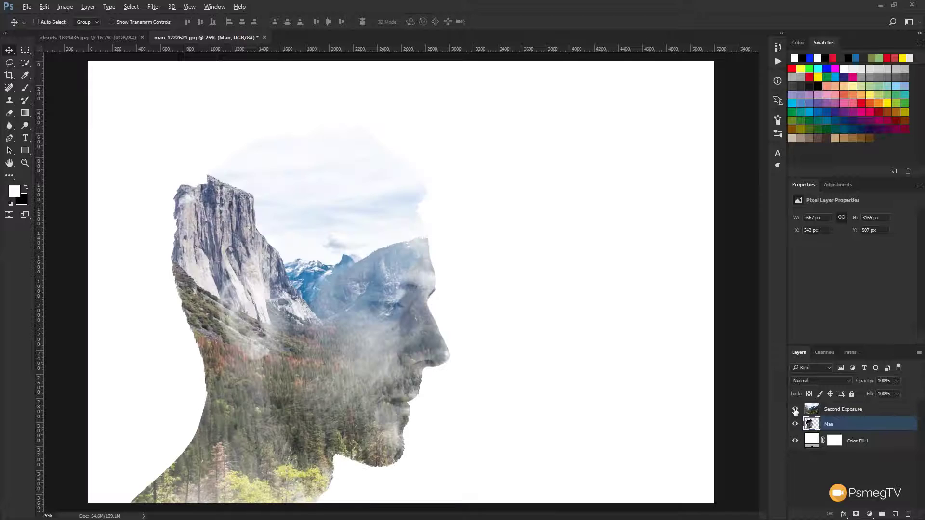
Shift the Second Exposure landscape left and up so the mountain peaks crown the man's head.
{"action": "left_click", "coordinate": [812, 409]}
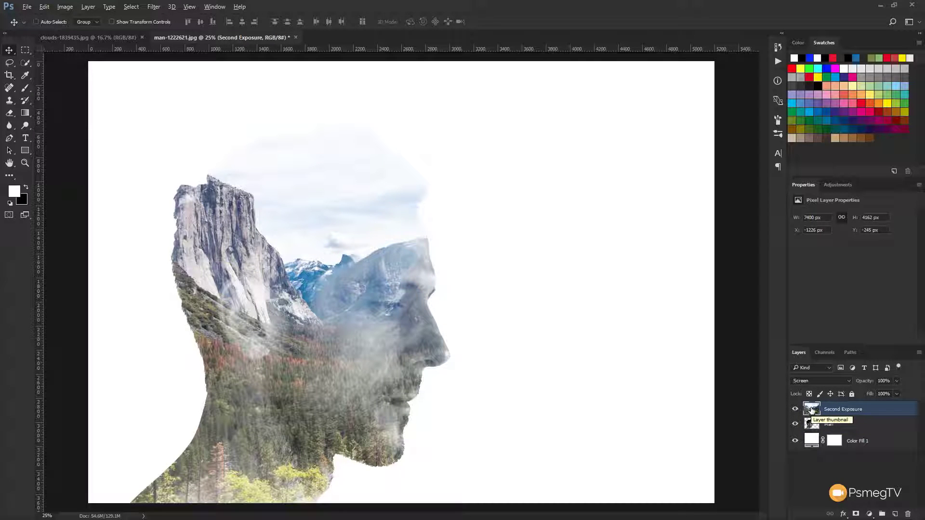
{"action": "key", "text": "shift+Up"}
{"action": "key", "text": "shift+Up"}
{"action": "key", "text": "shift+Up"}
{"action": "key", "text": "shift+Up"}
{"action": "key", "text": "shift+Up"}
{"action": "key", "text": "shift+Up"}
{"action": "key", "text": "shift+Up"}
{"action": "key", "text": "shift+Up"}
{"action": "key", "text": "shift+Up"}
{"action": "key", "text": "shift+Up"}
{"action": "key", "text": "shift+Up"}
{"action": "key", "text": "shift+Up"}
{"action": "key", "text": "shift+Up"}
{"action": "key", "text": "shift+Up"}
{"action": "key", "text": "shift+Up"}
{"action": "key", "text": "shift+Left"}
{"action": "key", "text": "shift+Left"}
{"action": "key", "text": "shift+Left"}
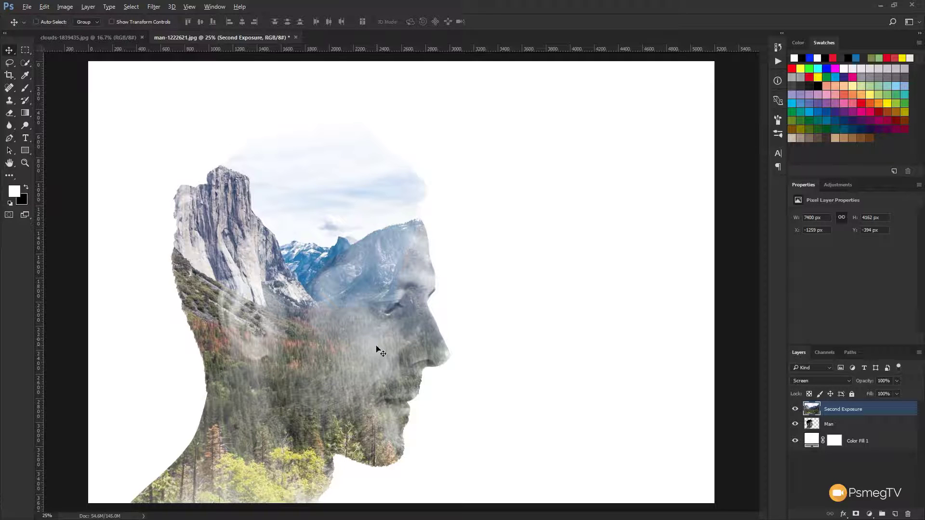
{"action": "left_click_drag", "start_coordinate": [348, 345], "coordinate": [225, 355]}
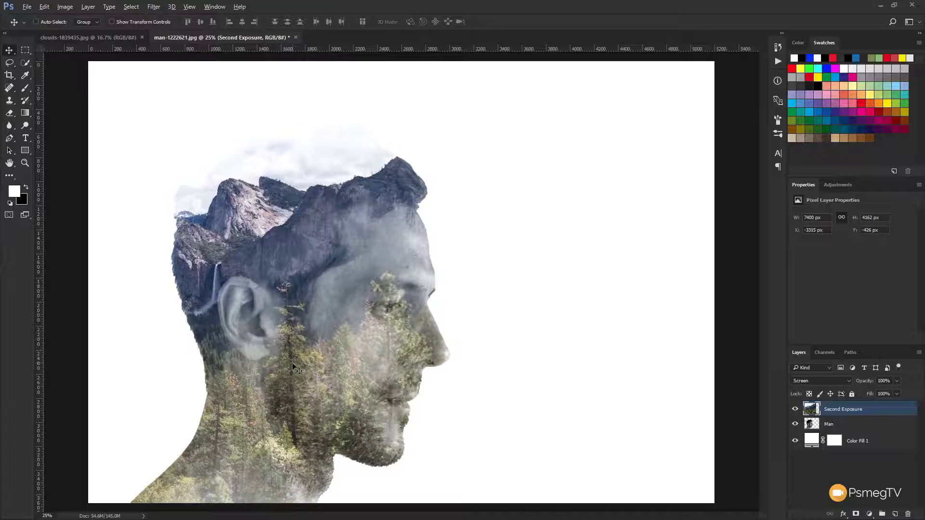
{"action": "left_click_drag", "start_coordinate": [292, 368], "coordinate": [363, 356]}
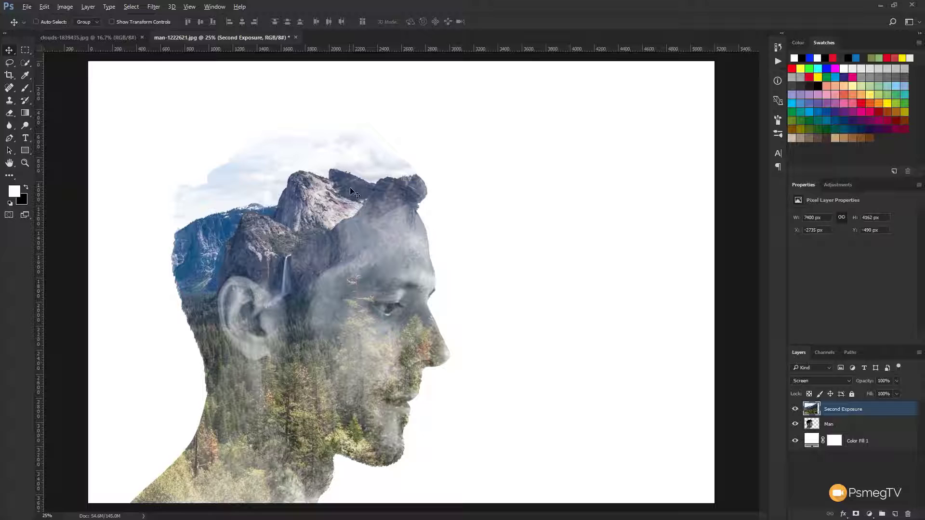
{"action": "left_click_drag", "start_coordinate": [355, 331], "coordinate": [345, 330]}
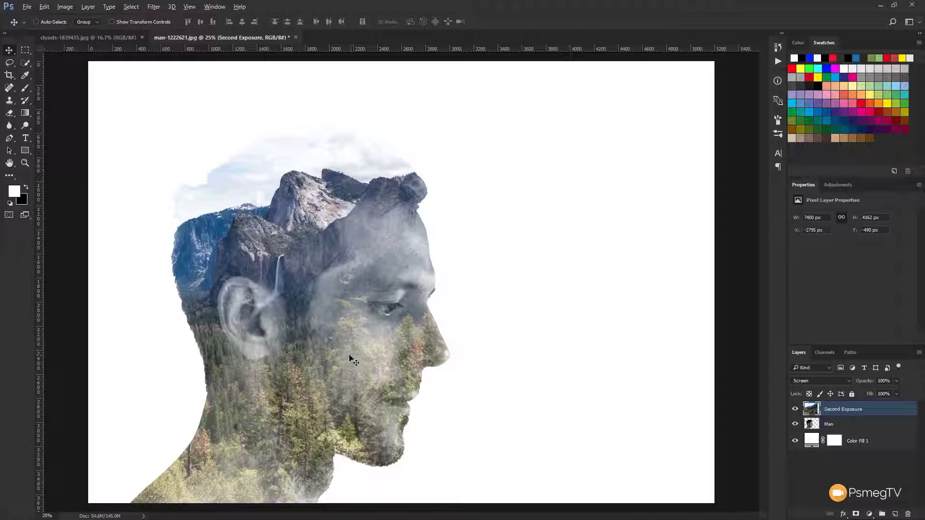
{"action": "left_click_drag", "start_coordinate": [349, 356], "coordinate": [347, 355]}
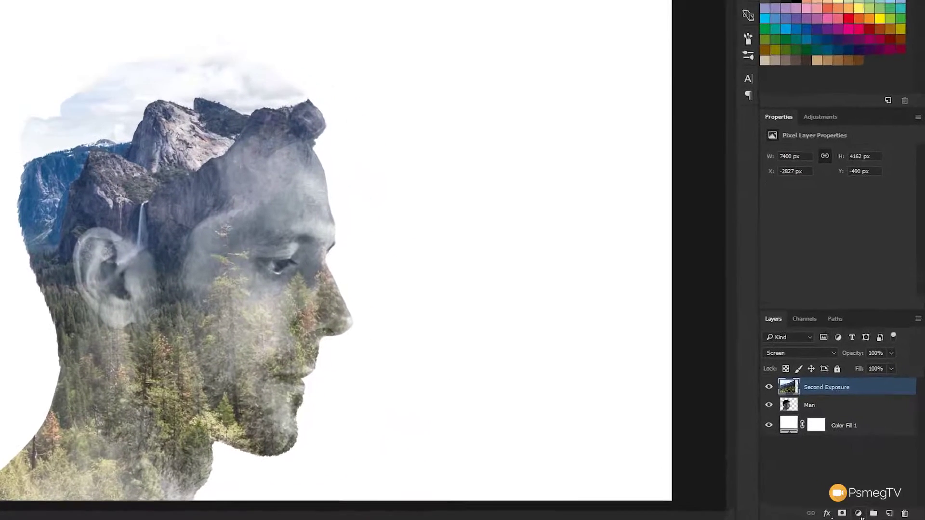
Add a Black & White adjustment clipped to Second Exposure using the High Contrast Blue Filter preset.
{"action": "left_click", "coordinate": [869, 514]}
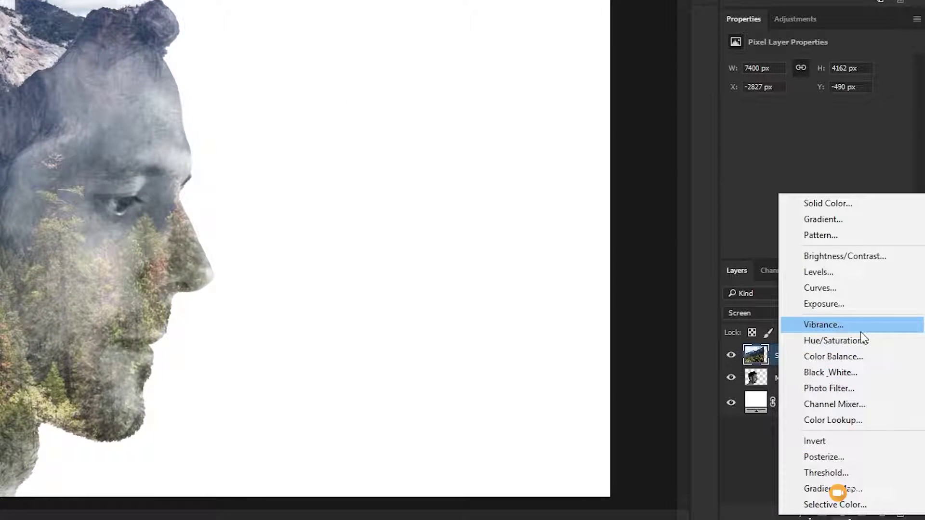
{"action": "left_click", "coordinate": [856, 371]}
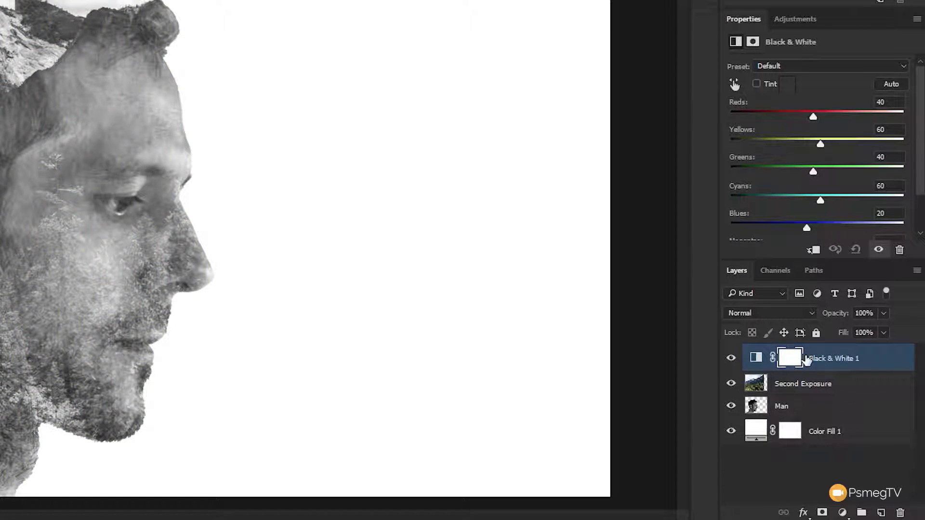
{"action": "right_click", "coordinate": [844, 365]}
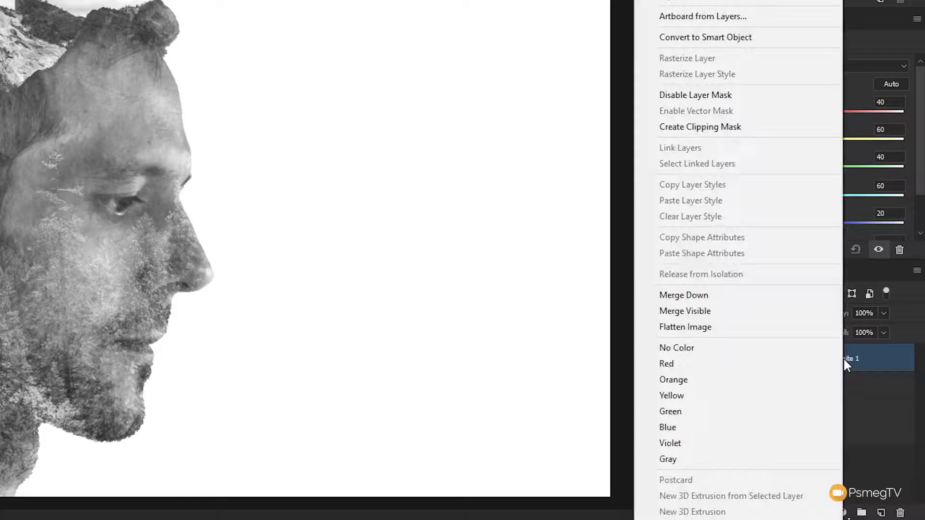
{"action": "left_click", "coordinate": [773, 128]}
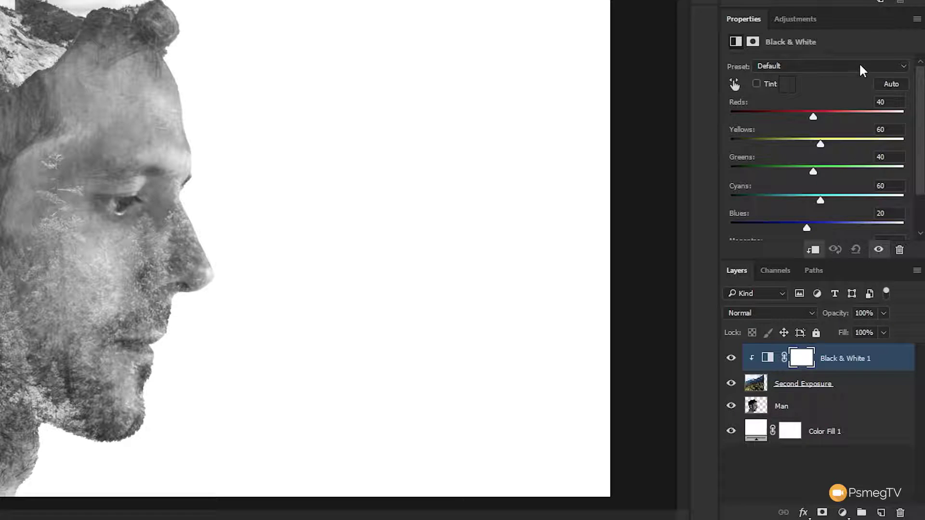
{"action": "left_click", "coordinate": [843, 124]}
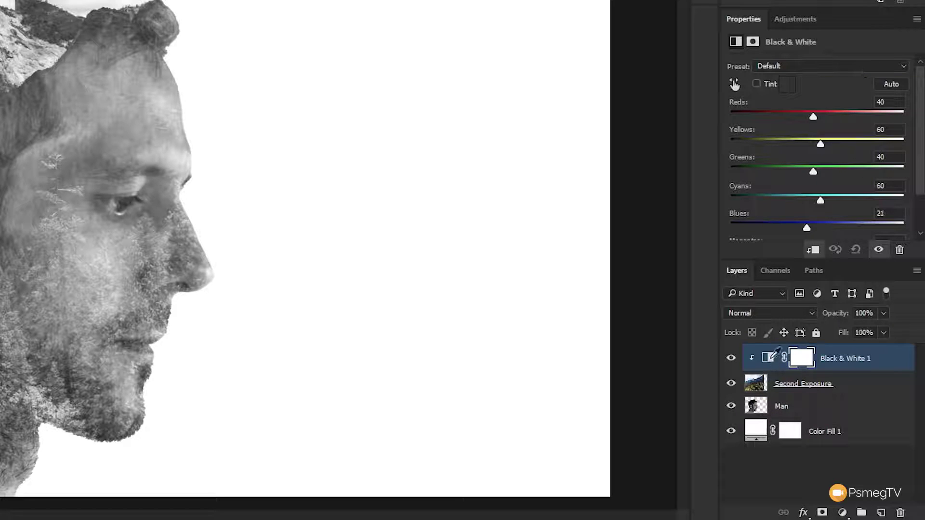
{"action": "left_click", "coordinate": [833, 65]}
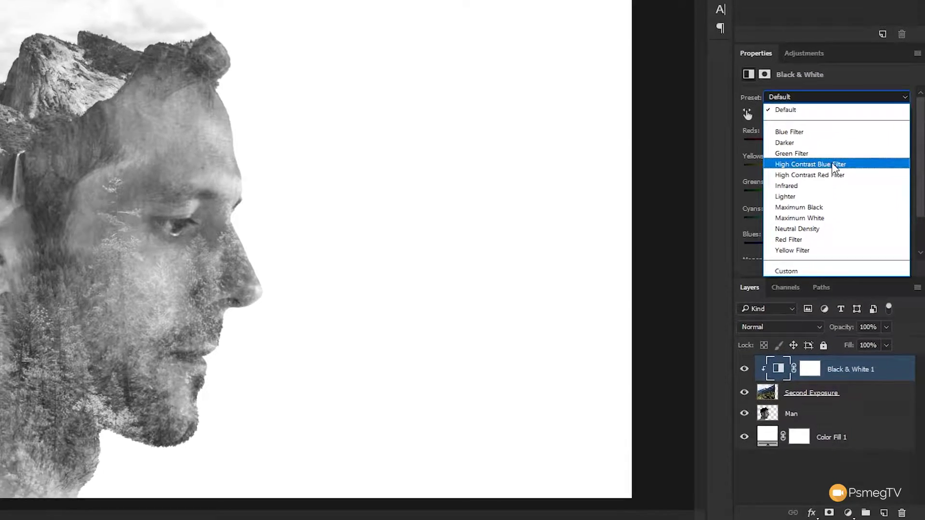
{"action": "left_click", "coordinate": [833, 165]}
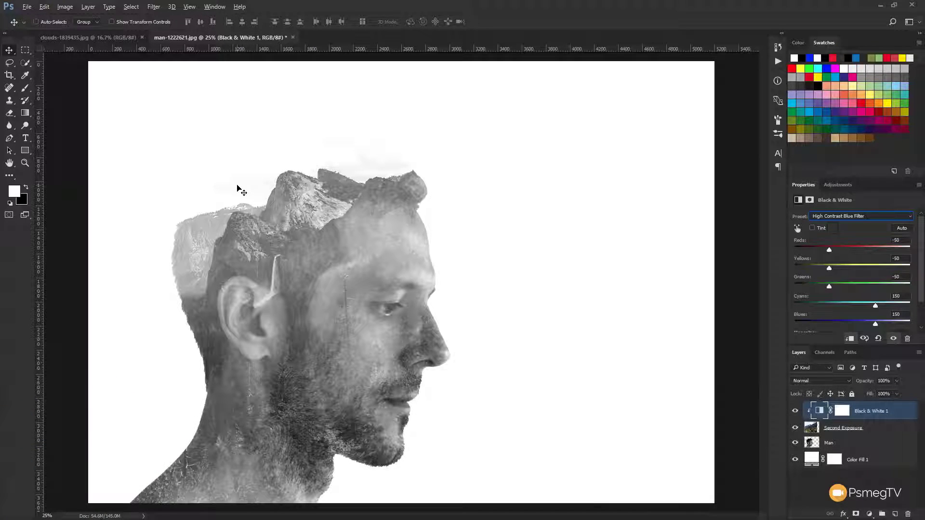
Zoom in on the man's head and face, then open the adjustment layer list for Levels.
{"action": "key", "text": "ctrl+plus"}
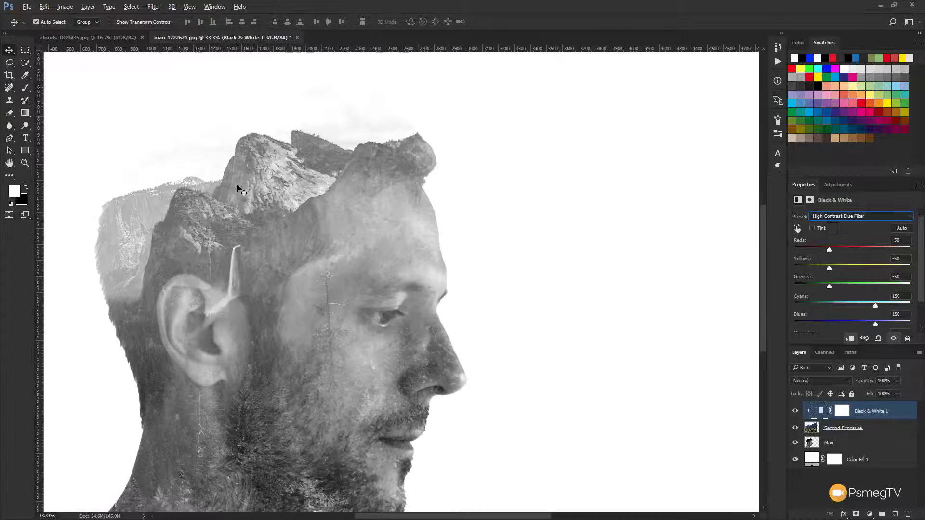
{"action": "key", "text": "ctrl+plus"}
{"action": "left_click_drag", "start_coordinate": [237, 186], "coordinate": [402, 335]}
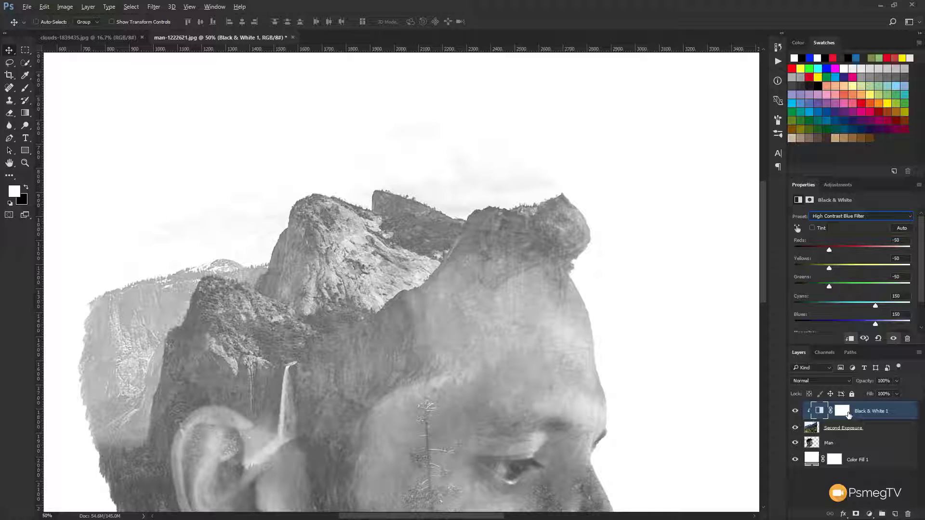
{"action": "left_click", "coordinate": [870, 515]}
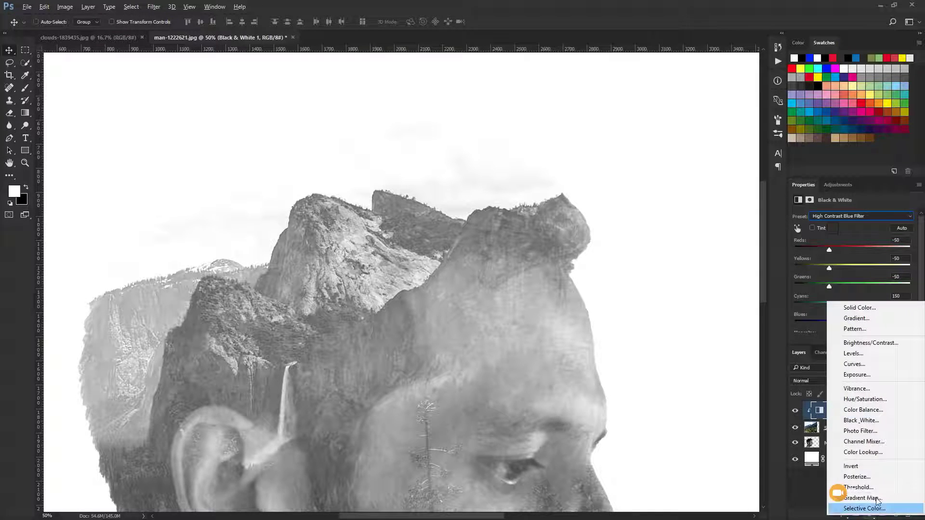
Add a Levels adjustment layer clipped to the layer beneath.
{"action": "left_click", "coordinate": [877, 355]}
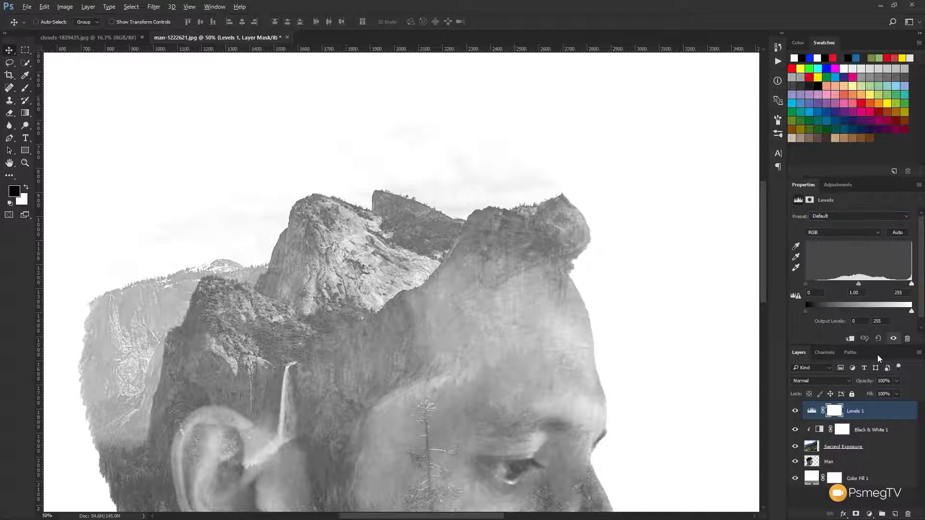
{"action": "right_click", "coordinate": [873, 411]}
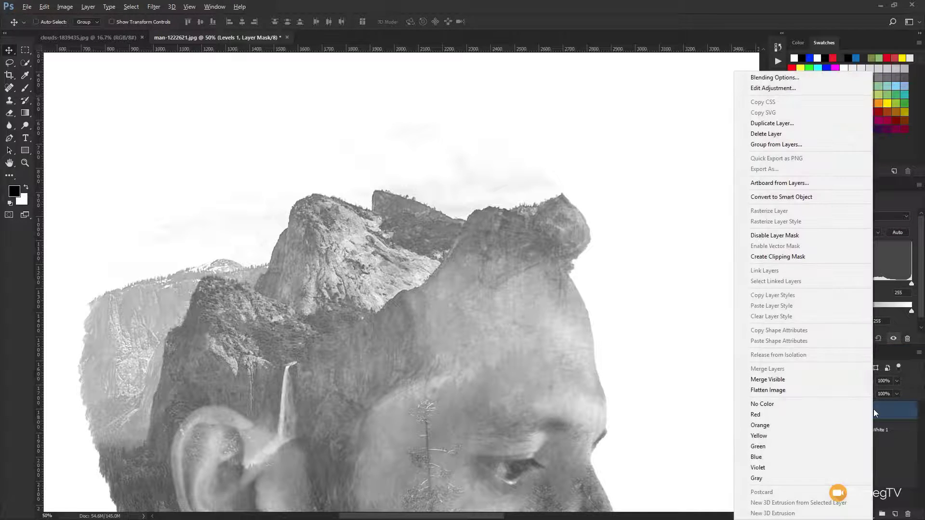
{"action": "left_click", "coordinate": [813, 256]}
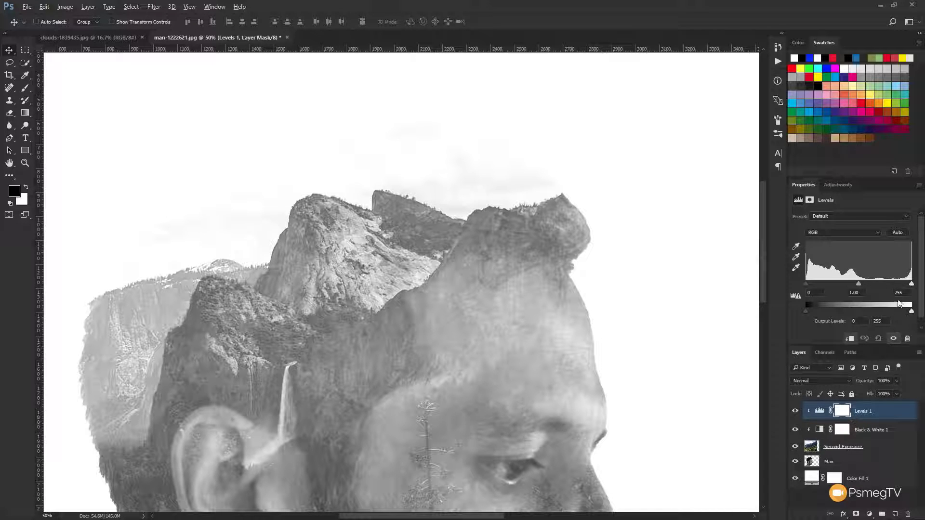
Set the Levels white input to 226 and the midtones to 0.67.
{"action": "left_click_drag", "start_coordinate": [911, 288], "coordinate": [902, 288]}
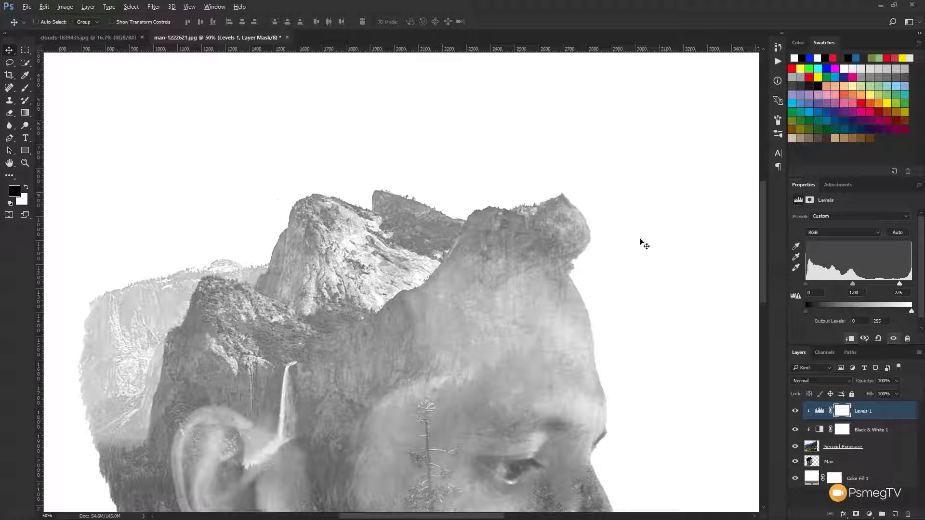
{"action": "left_click_drag", "start_coordinate": [902, 287], "coordinate": [912, 288]}
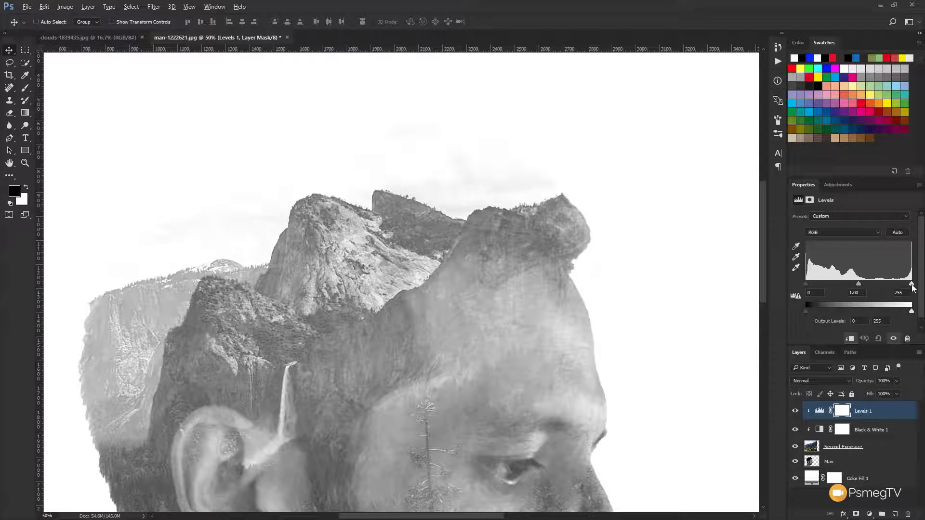
{"action": "left_click_drag", "start_coordinate": [912, 288], "coordinate": [901, 286]}
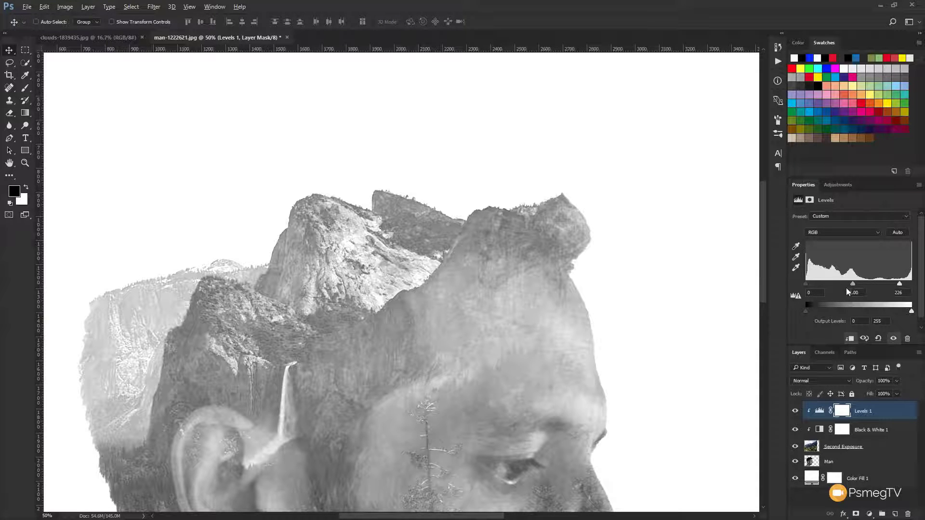
{"action": "left_click_drag", "start_coordinate": [852, 283], "coordinate": [854, 283]}
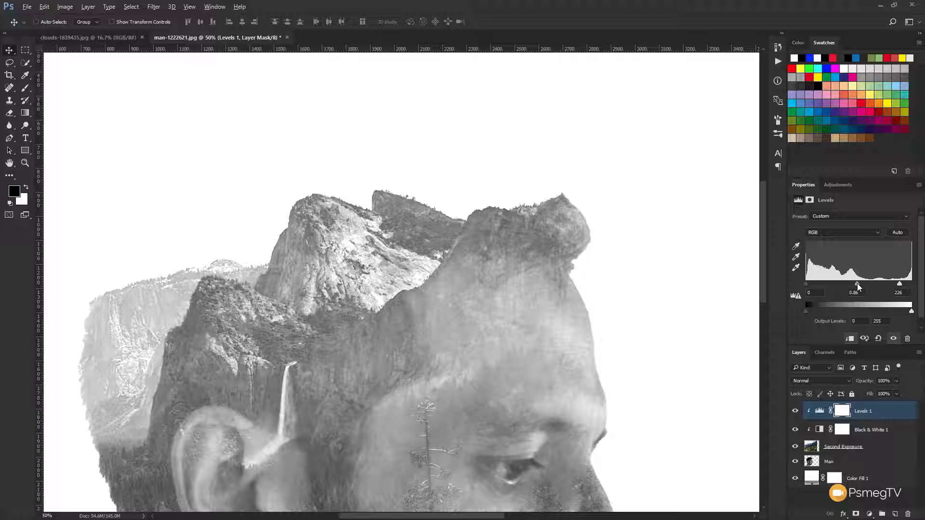
{"action": "left_click_drag", "start_coordinate": [857, 285], "coordinate": [864, 284]}
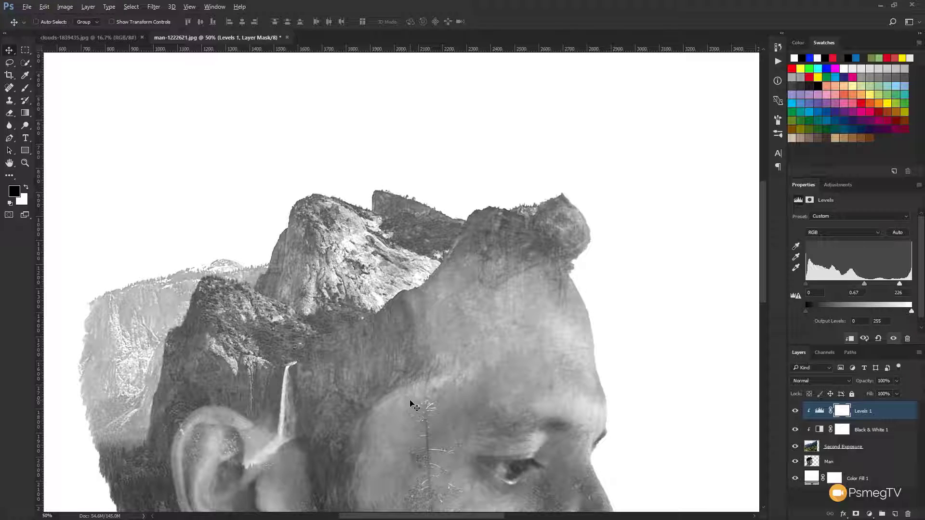
Zoom out to 33.3% and pan down until the man's chin and neck are visible.
{"action": "scroll", "coordinate": [410, 404], "scroll_direction": "down", "scroll_amount": 1}
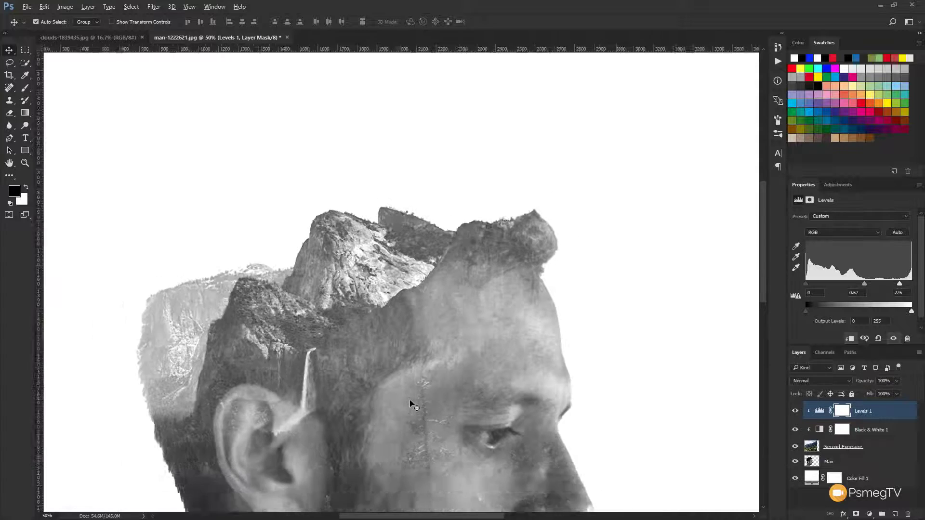
{"action": "left_click_drag", "start_coordinate": [395, 388], "coordinate": [336, 291]}
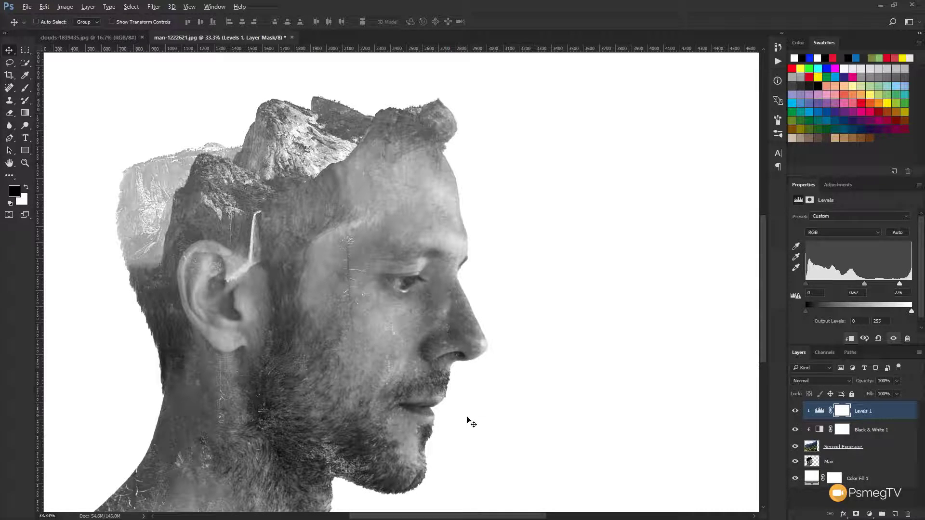
{"action": "left_click_drag", "start_coordinate": [467, 432], "coordinate": [475, 374]}
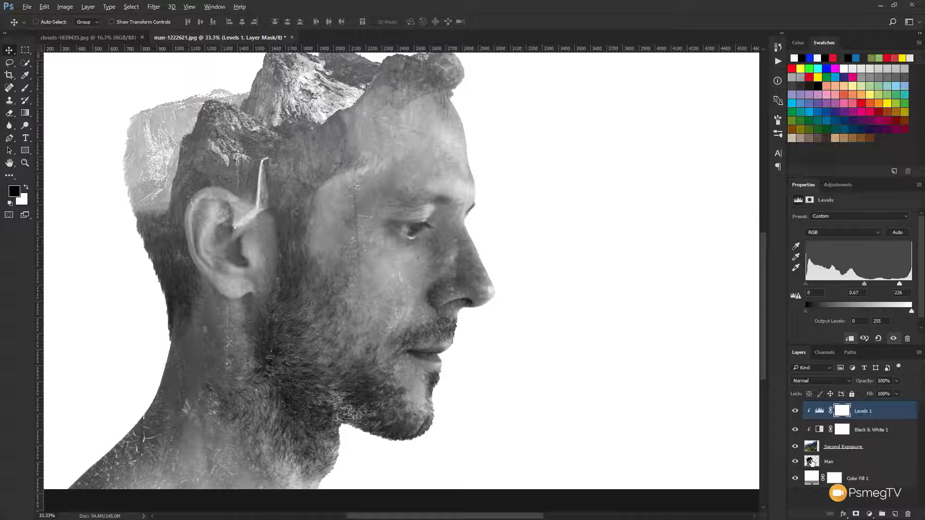
Add a Curves adjustment layer above Man and clip it to the Man layer.
{"action": "left_click", "coordinate": [812, 462]}
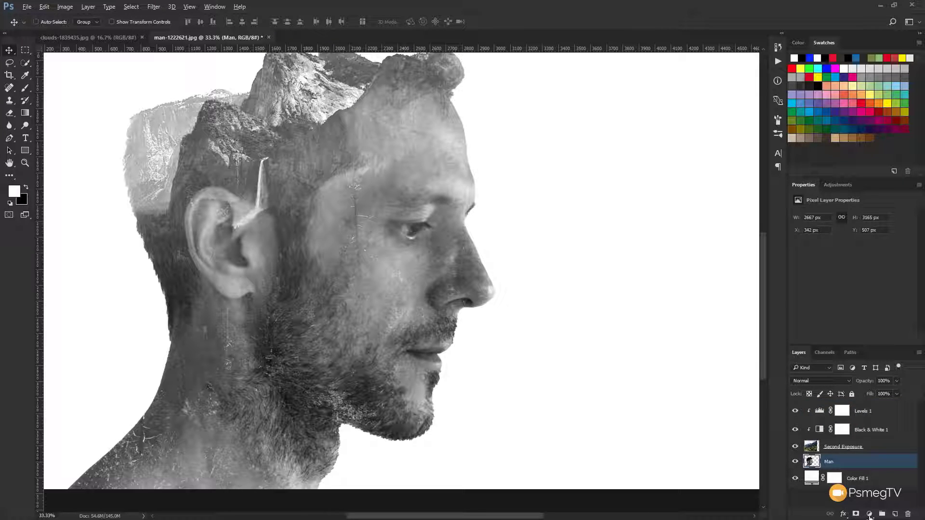
{"action": "left_click", "coordinate": [870, 515]}
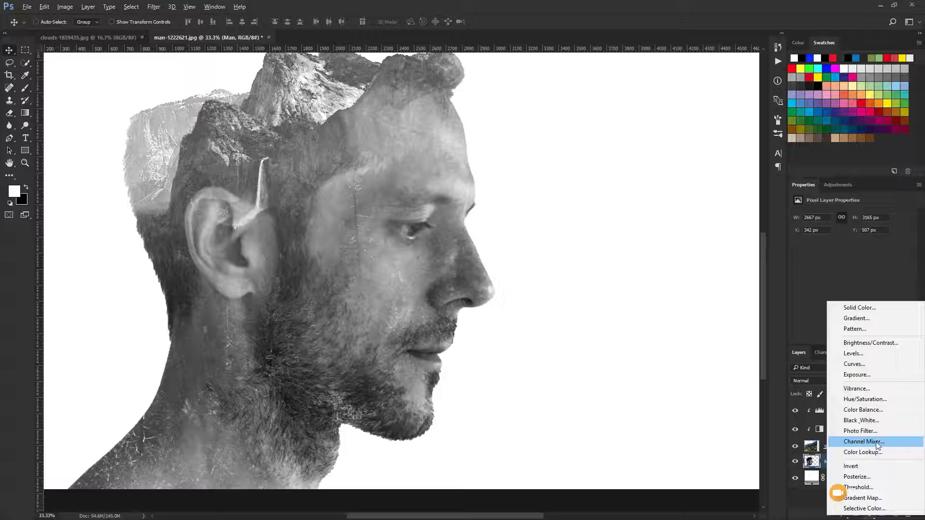
{"action": "left_click", "coordinate": [880, 362]}
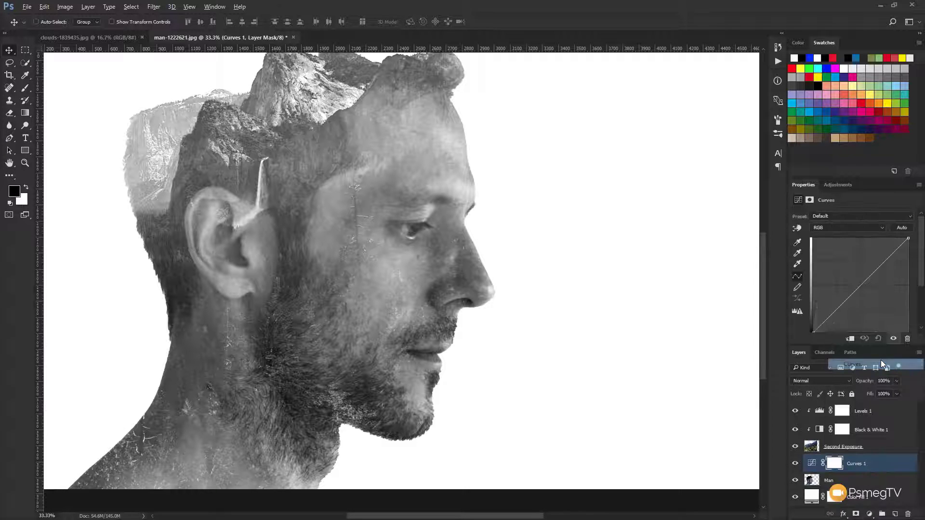
{"action": "right_click", "coordinate": [879, 464]}
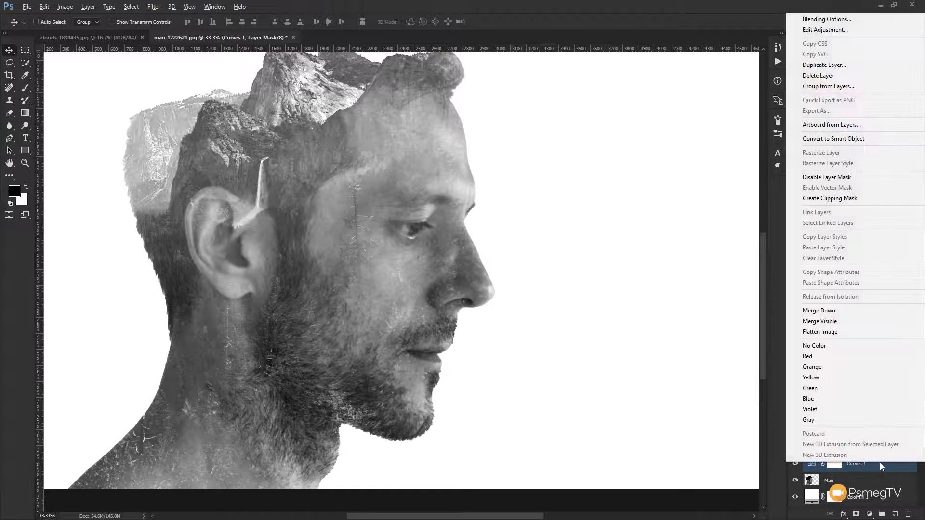
{"action": "left_click", "coordinate": [858, 199]}
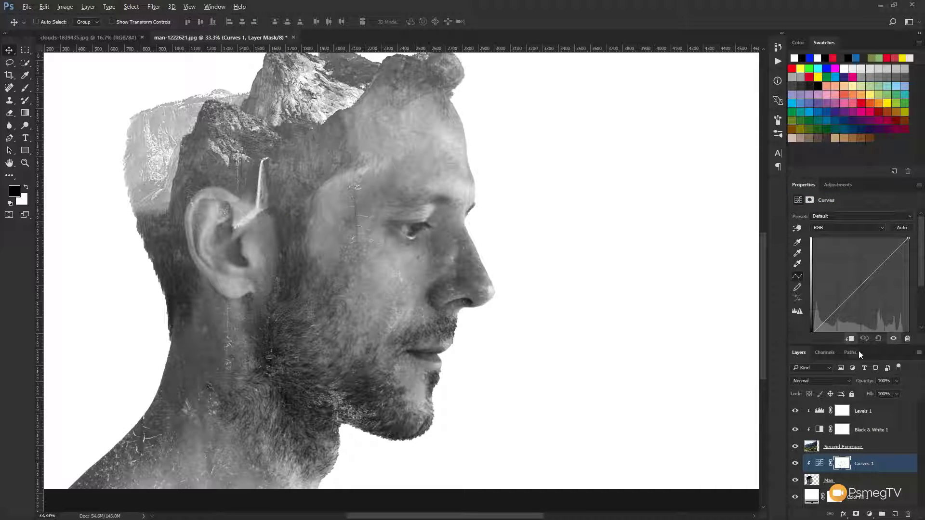
Shape Curves 1 into a gentle S-curve with a raised black point, then compare it on and off.
{"action": "left_click", "coordinate": [837, 307]}
{"action": "left_click", "coordinate": [861, 285]}
{"action": "left_click", "coordinate": [888, 260]}
{"action": "left_click_drag", "start_coordinate": [885, 260], "coordinate": [884, 255]}
{"action": "left_click_drag", "start_coordinate": [838, 308], "coordinate": [840, 313]}
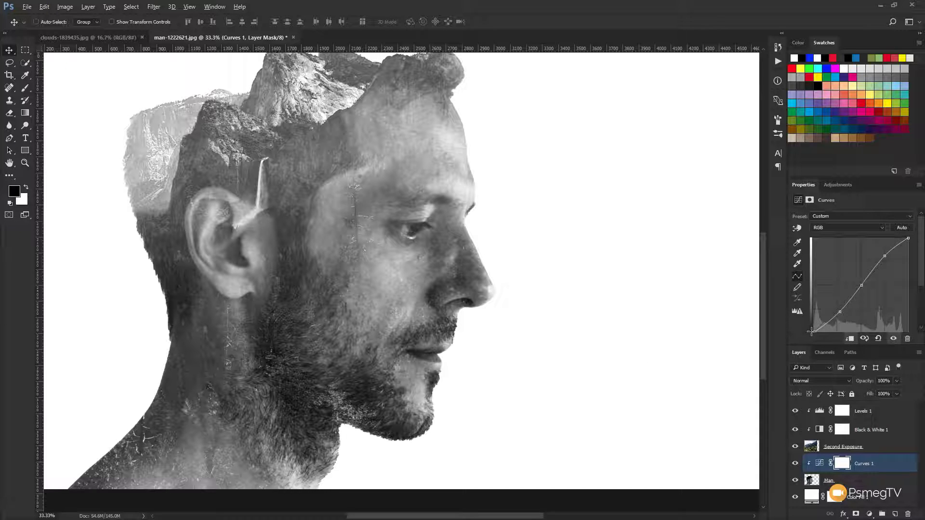
{"action": "left_click_drag", "start_coordinate": [811, 331], "coordinate": [809, 321]}
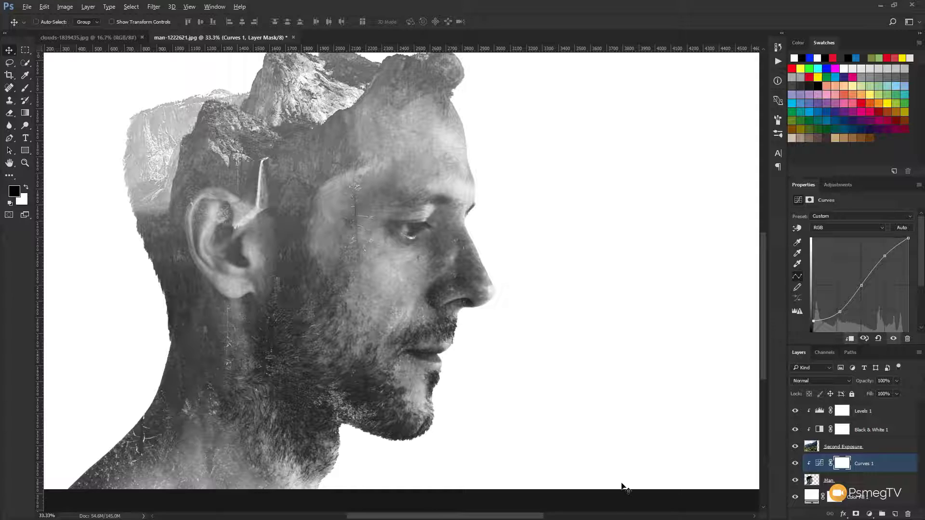
{"action": "left_click", "coordinate": [796, 463]}
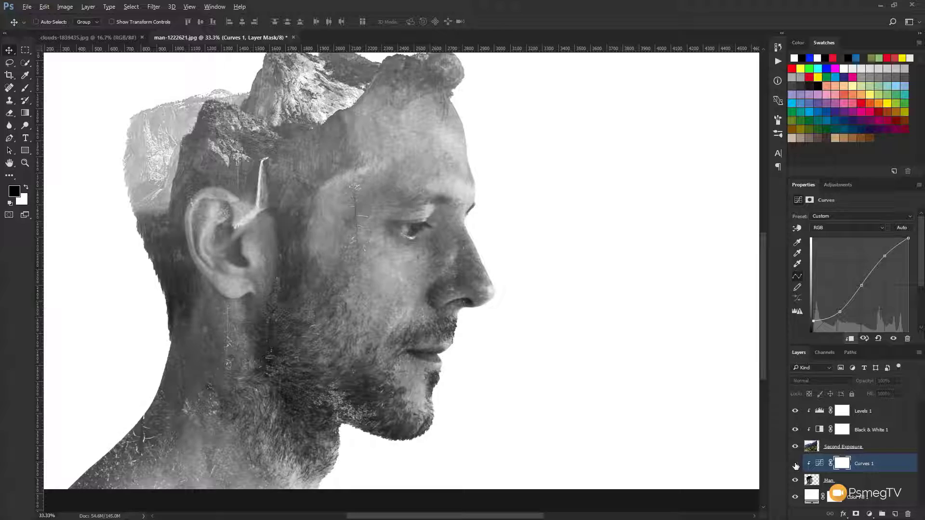
{"action": "left_click", "coordinate": [796, 463]}
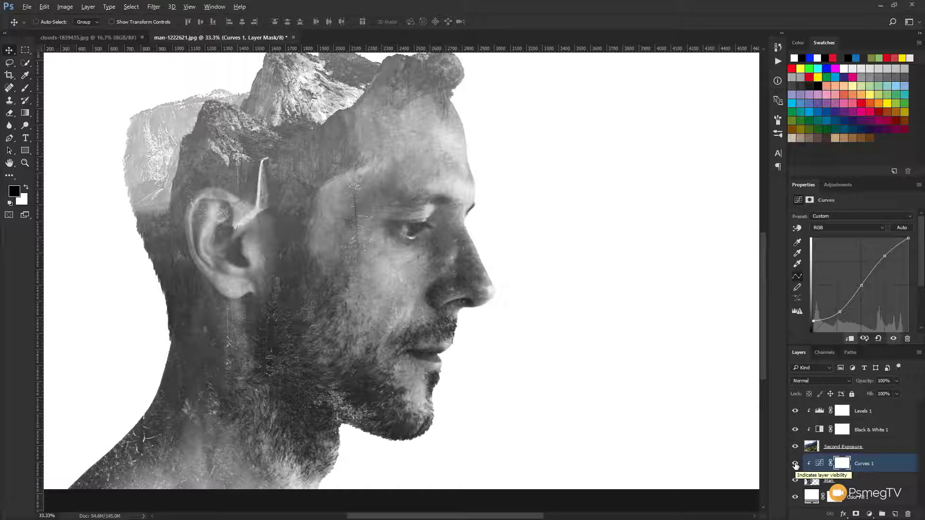
{"action": "left_click", "coordinate": [867, 469]}
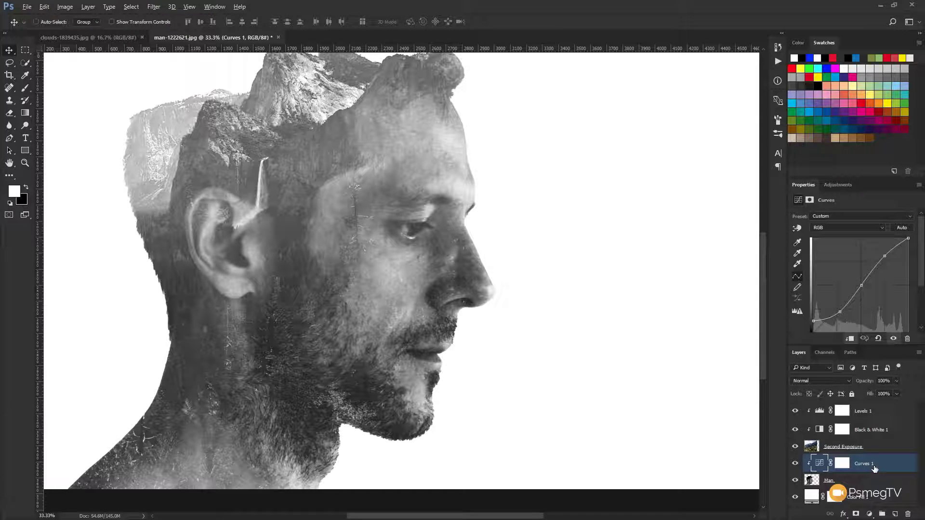
Change the Color Fill 1 background colour to the very pale gray f1f1f1.
{"action": "key", "text": "ctrl+minus"}
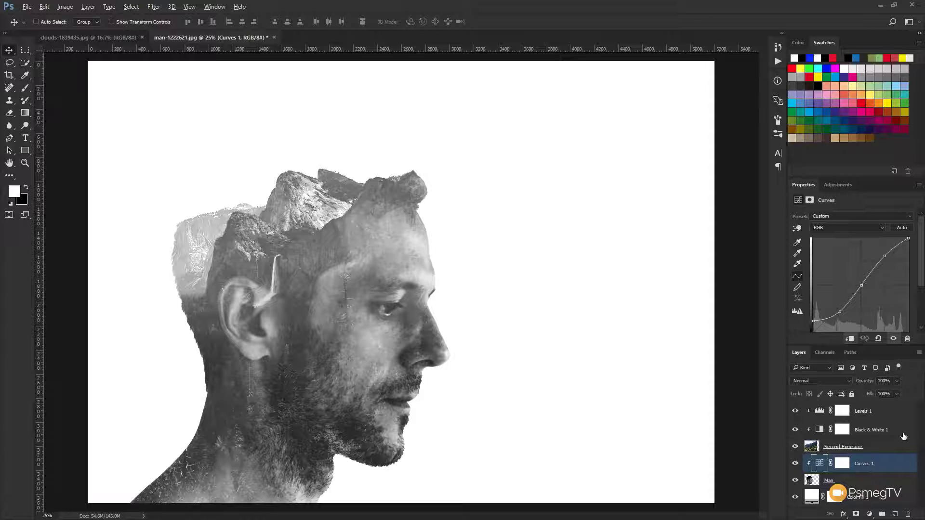
{"action": "left_click", "coordinate": [812, 496]}
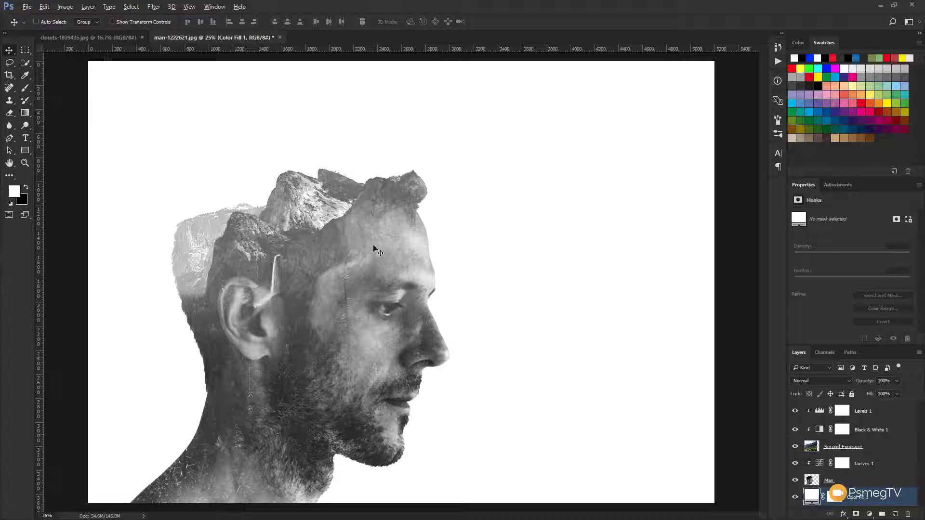
{"action": "double_click", "coordinate": [812, 496]}
{"action": "left_click_drag", "start_coordinate": [33, 99], "coordinate": [614, 60]}
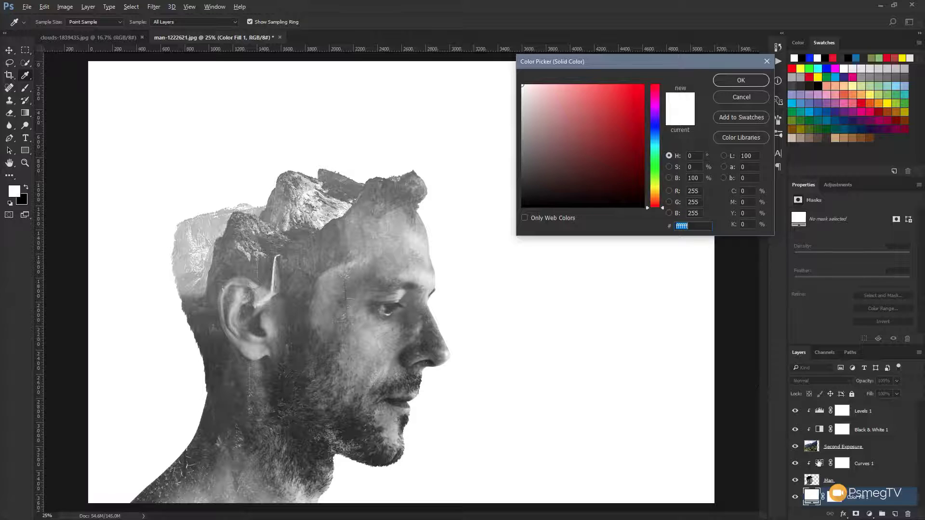
{"action": "left_click_drag", "start_coordinate": [521, 88], "coordinate": [519, 98]}
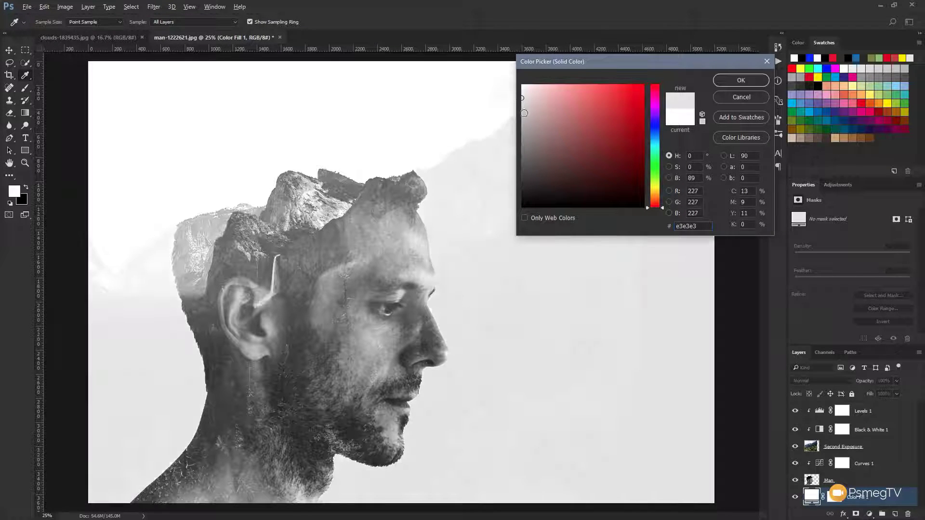
{"action": "left_click_drag", "start_coordinate": [623, 59], "coordinate": [767, 88]}
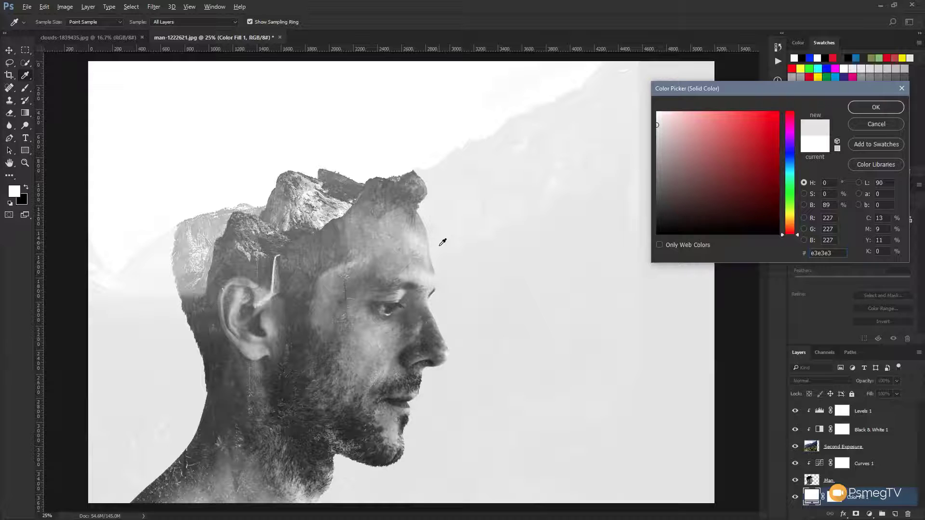
{"action": "left_click", "coordinate": [655, 123]}
{"action": "left_click_drag", "start_coordinate": [655, 124], "coordinate": [657, 117]}
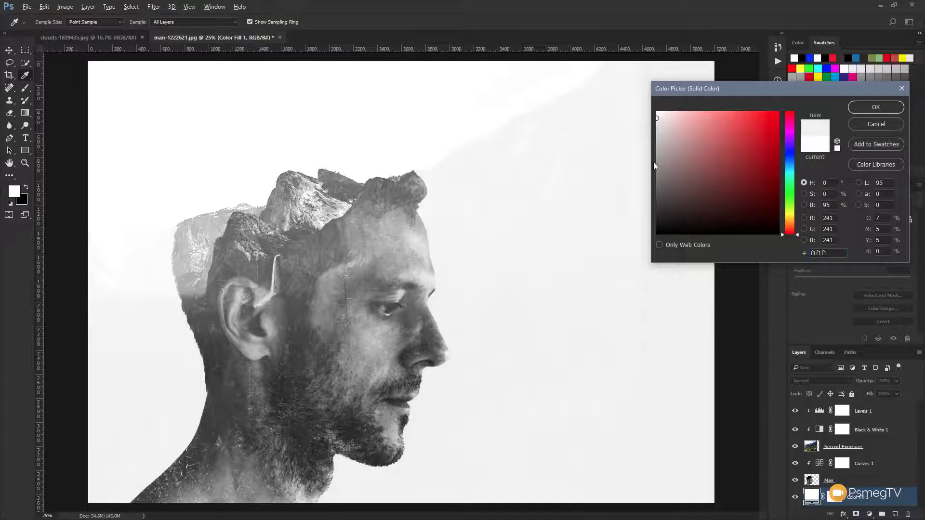
{"action": "left_click", "coordinate": [872, 110]}
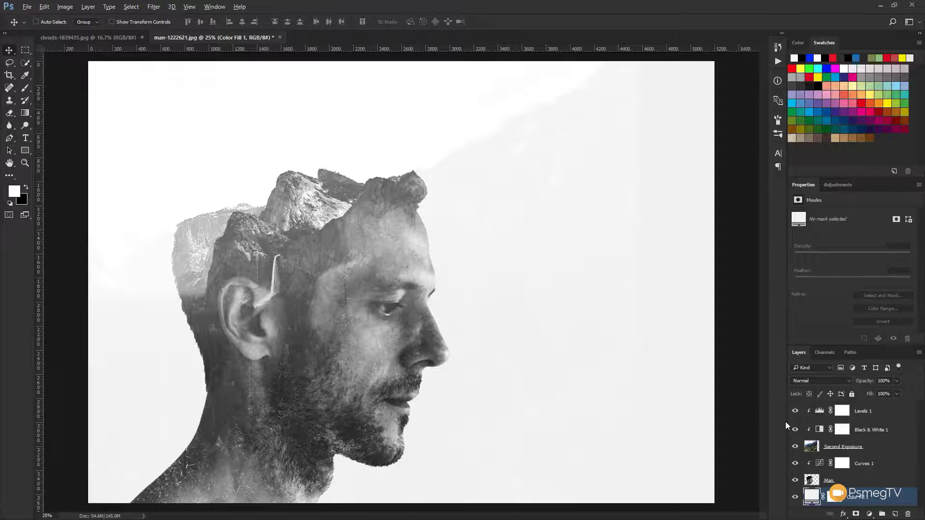
Crop the canvas by pulling in its right edge, to about 4636 px wide.
{"action": "left_click", "coordinate": [8, 75]}
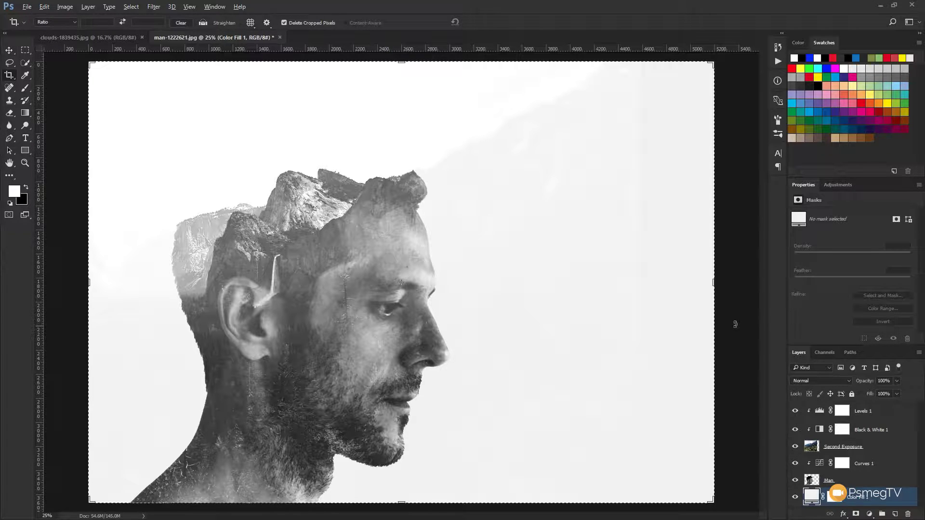
{"action": "left_click_drag", "start_coordinate": [715, 288], "coordinate": [675, 282]}
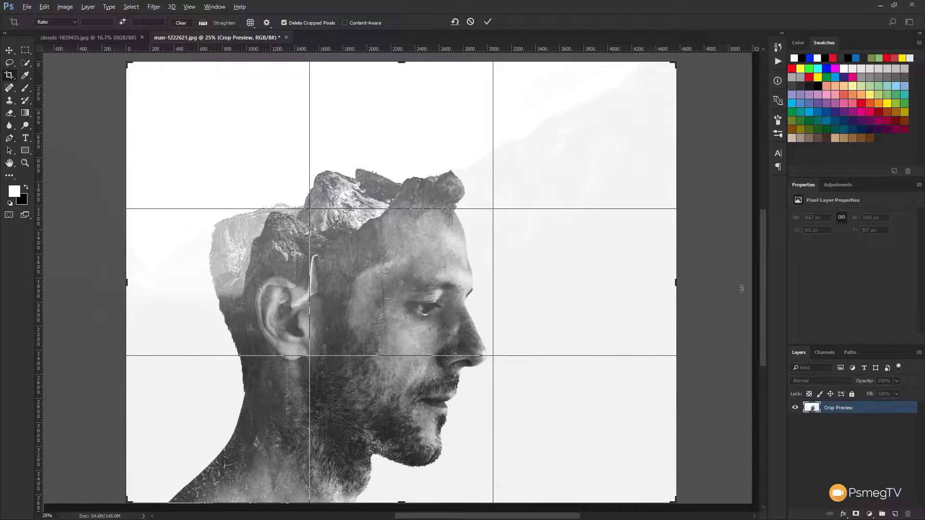
{"action": "left_click", "coordinate": [488, 21]}
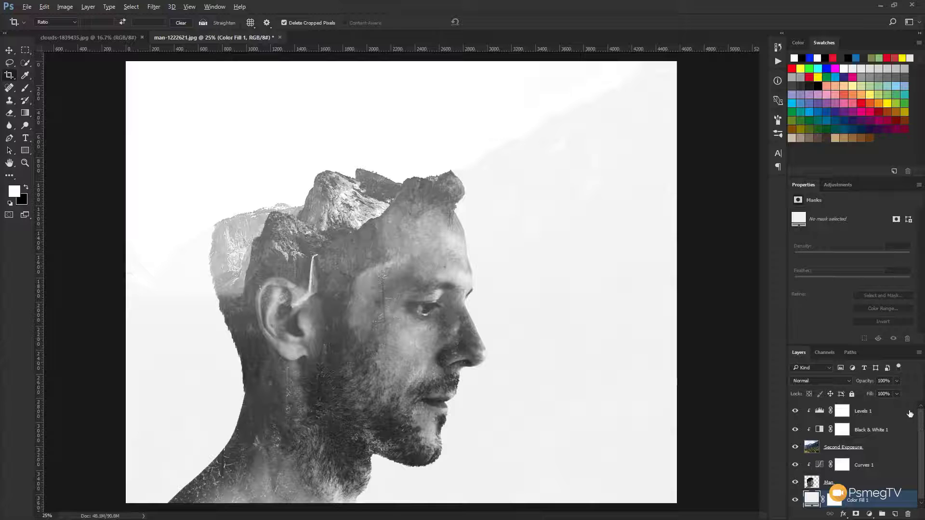
Add a Gradient Map adjustment layer above Levels 1, using a white-to-black gradient.
{"action": "left_click", "coordinate": [843, 412]}
{"action": "left_click", "coordinate": [870, 514]}
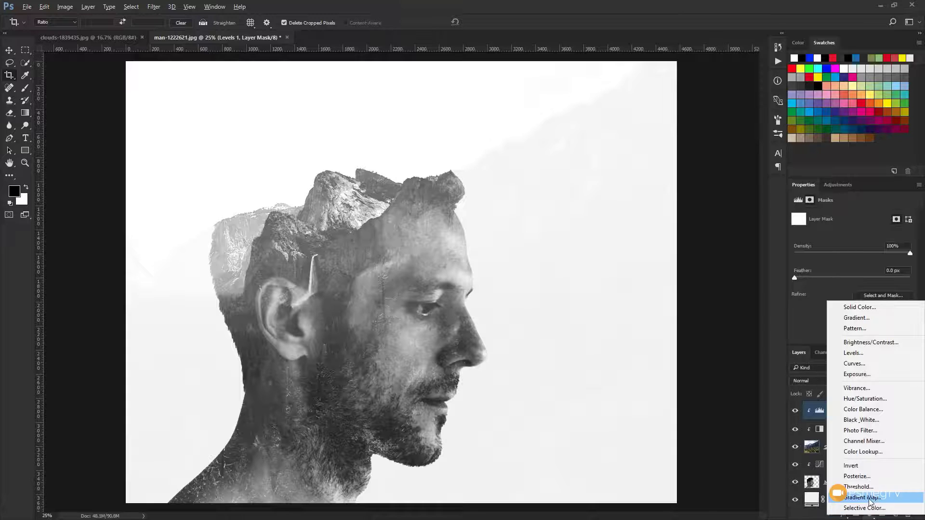
{"action": "left_click", "coordinate": [870, 499]}
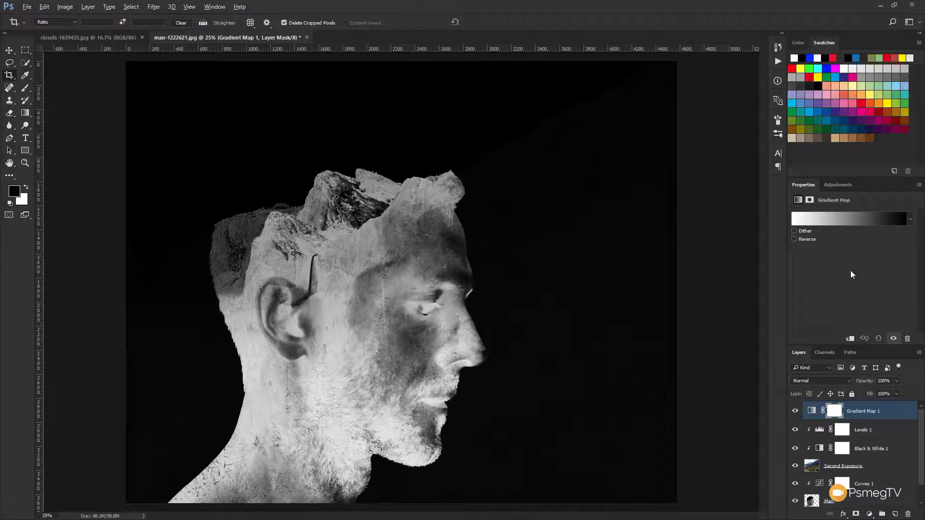
In the Gradient Editor, set the left colour stop to a light lavender purple.
{"action": "left_click", "coordinate": [825, 219]}
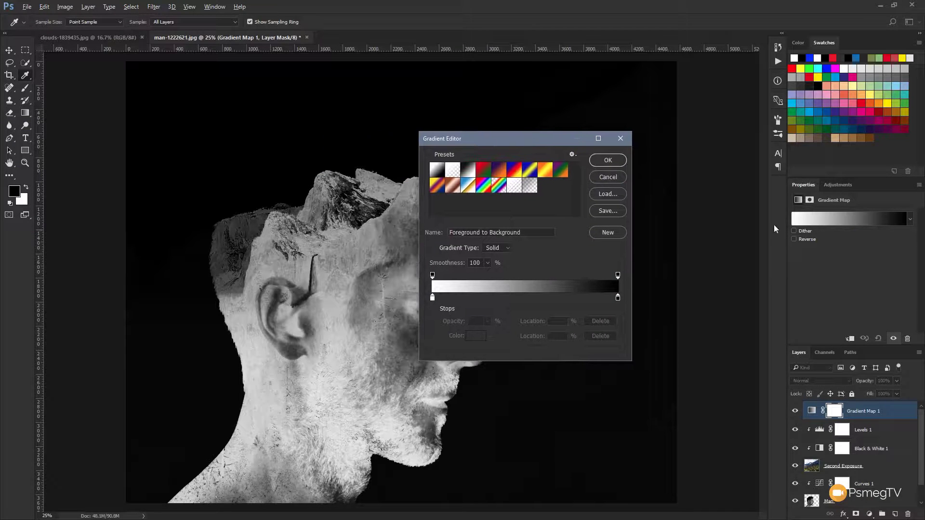
{"action": "left_click_drag", "start_coordinate": [538, 141], "coordinate": [723, 85]}
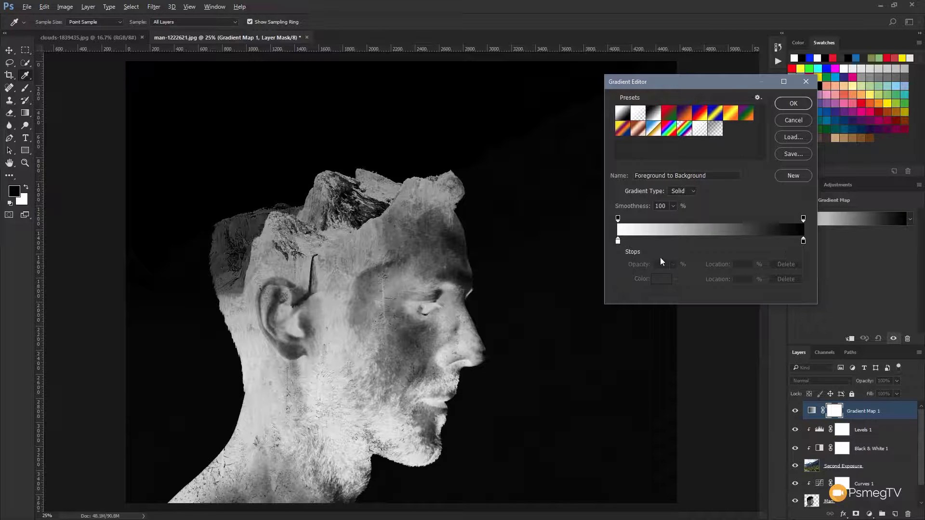
{"action": "double_click", "coordinate": [618, 241]}
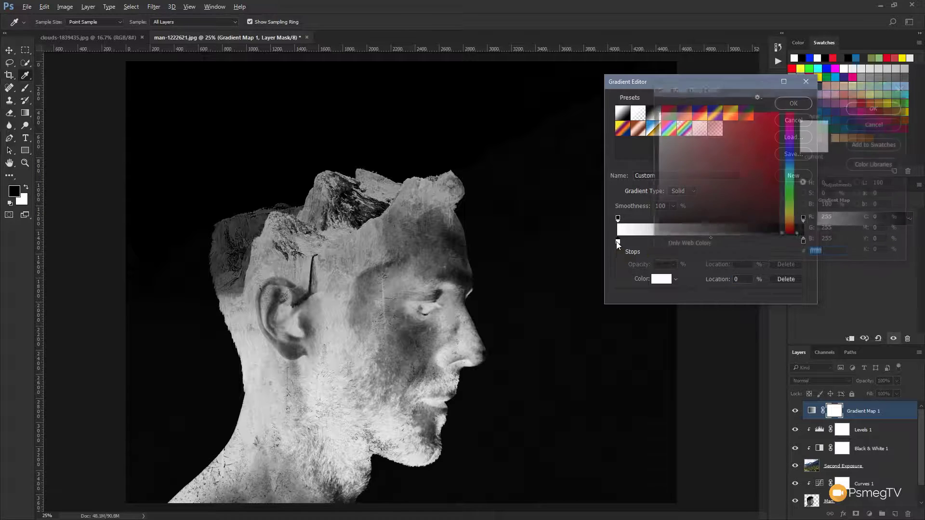
{"action": "left_click_drag", "start_coordinate": [780, 92], "coordinate": [665, 244]}
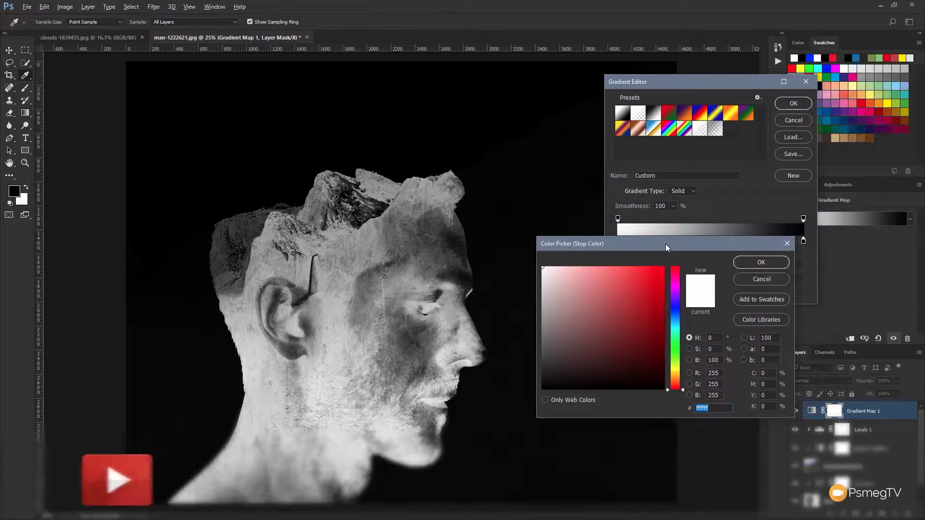
{"action": "left_click", "coordinate": [675, 306]}
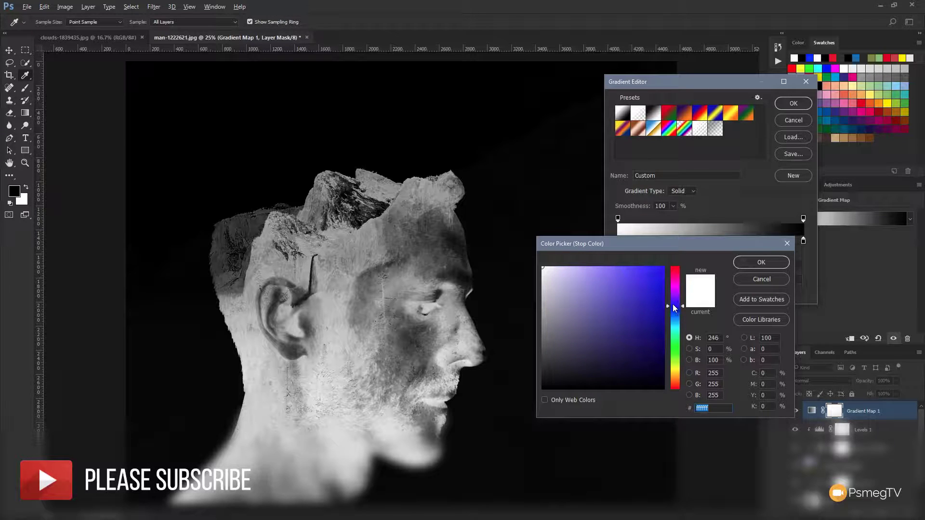
{"action": "left_click", "coordinate": [613, 273]}
{"action": "left_click_drag", "start_coordinate": [613, 272], "coordinate": [598, 267]}
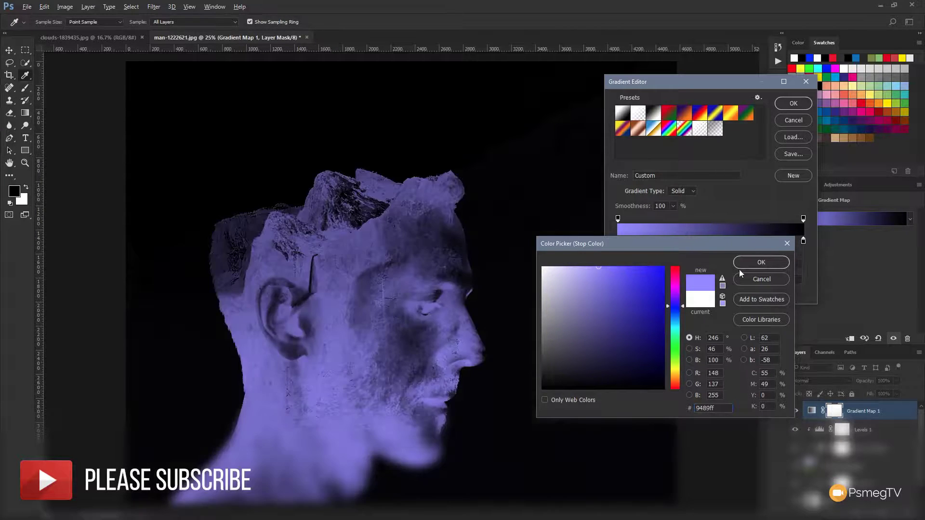
{"action": "left_click", "coordinate": [751, 263]}
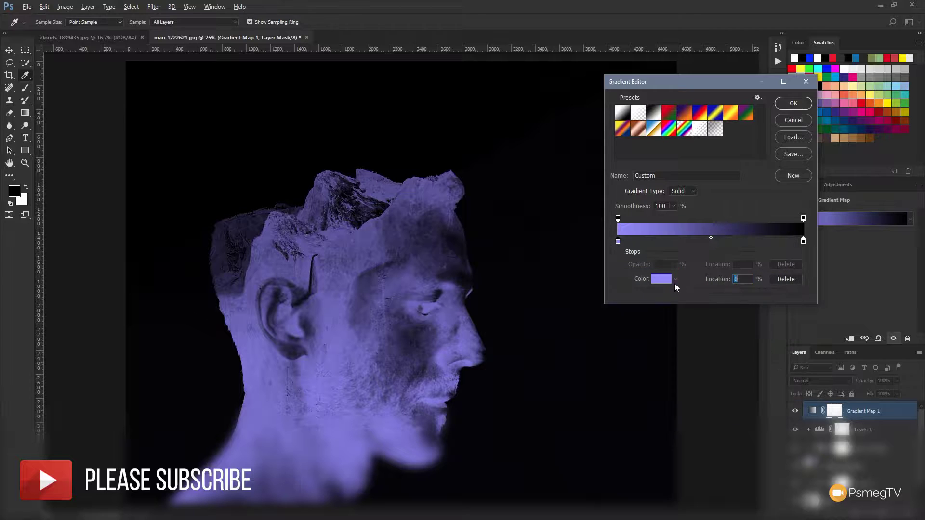
Set the right colour stop to a pale yellow-green and apply the gradient.
{"action": "double_click", "coordinate": [803, 241]}
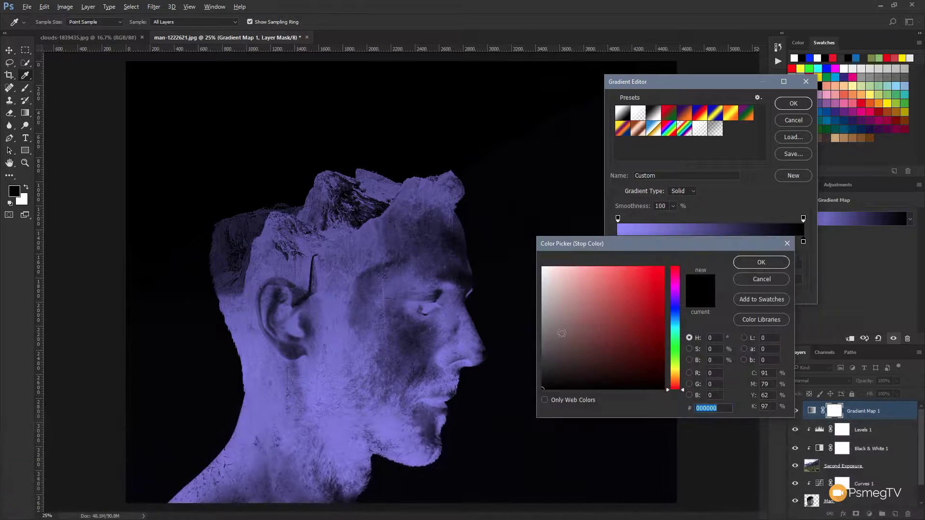
{"action": "left_click", "coordinate": [675, 350]}
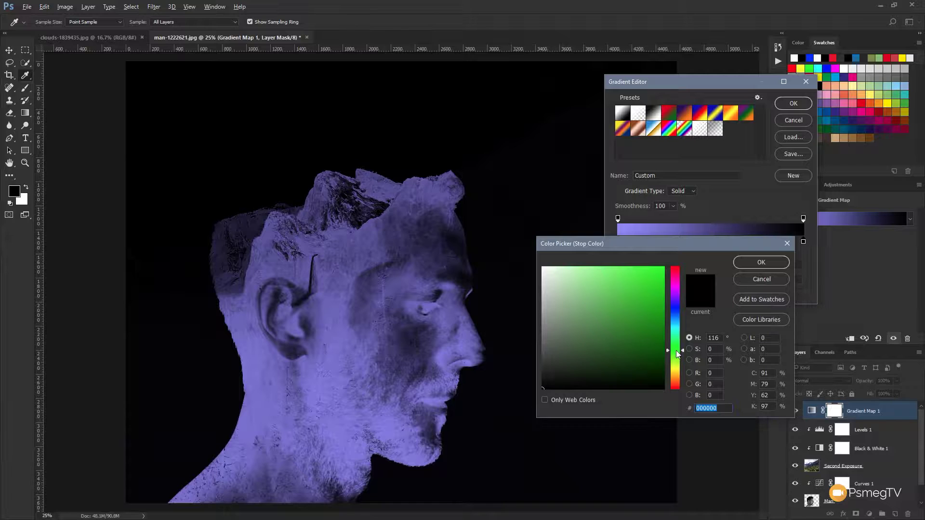
{"action": "left_click_drag", "start_coordinate": [676, 349], "coordinate": [677, 360]}
{"action": "left_click", "coordinate": [600, 300]}
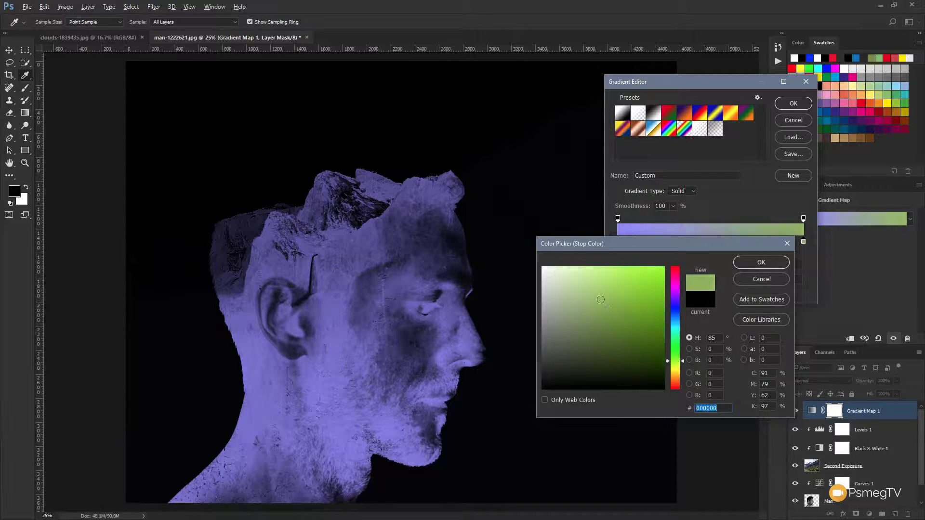
{"action": "left_click_drag", "start_coordinate": [601, 300], "coordinate": [576, 271]}
{"action": "left_click", "coordinate": [762, 263]}
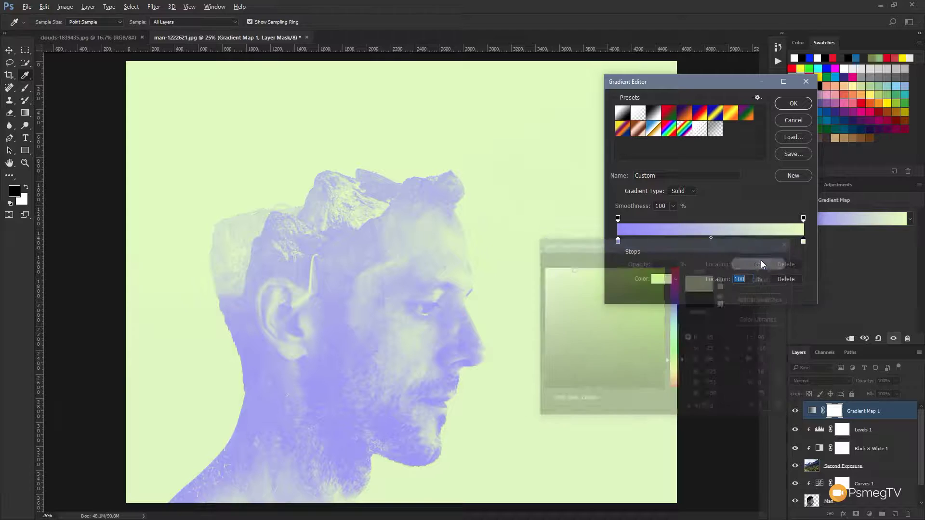
{"action": "left_click", "coordinate": [793, 103]}
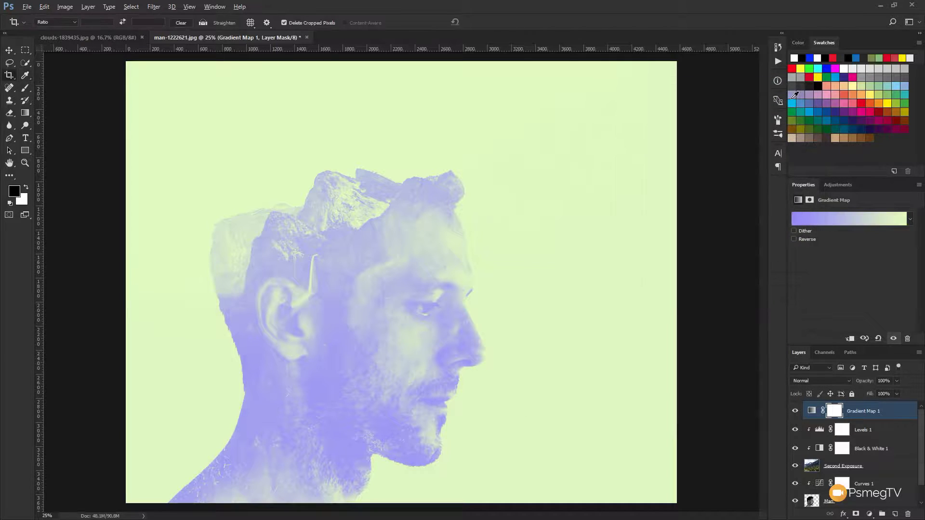
Set Gradient Map 1 to Soft Light blend mode and toggle its visibility to compare.
{"action": "left_click", "coordinate": [834, 414]}
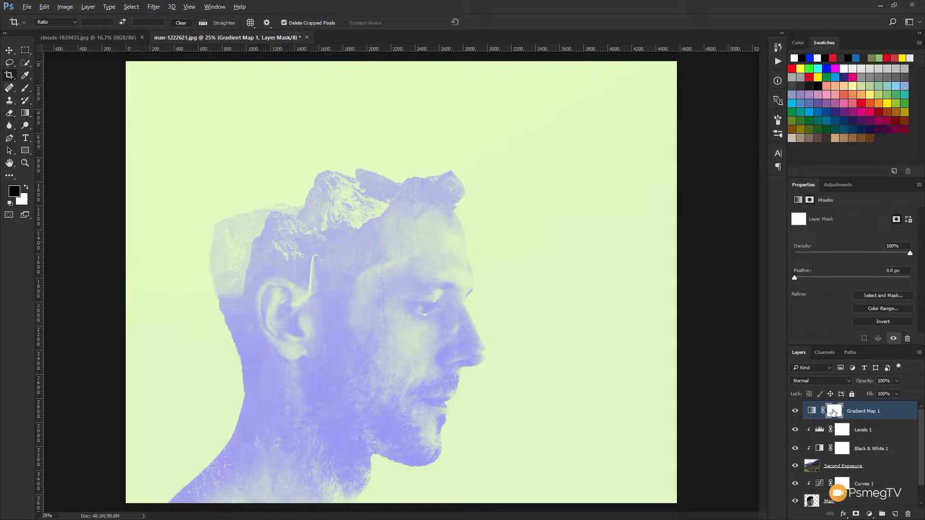
{"action": "left_click", "coordinate": [803, 380]}
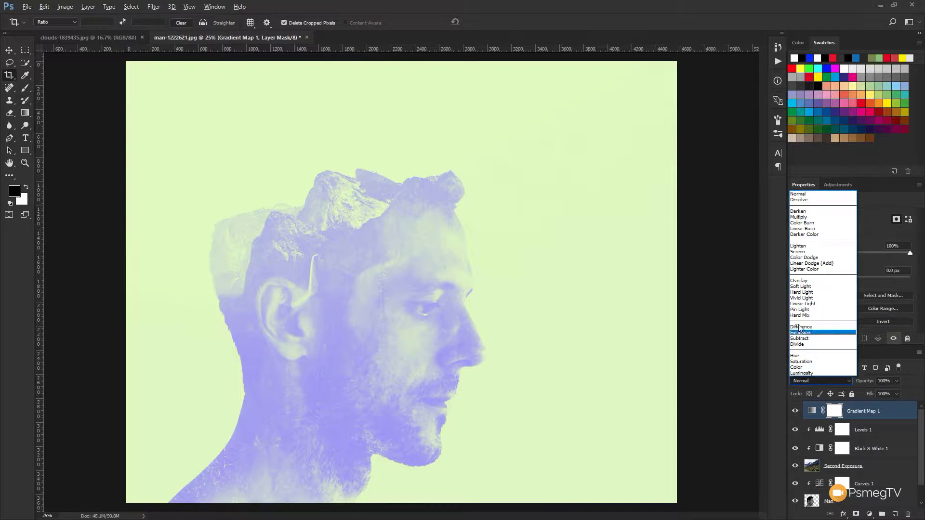
{"action": "left_click", "coordinate": [800, 287]}
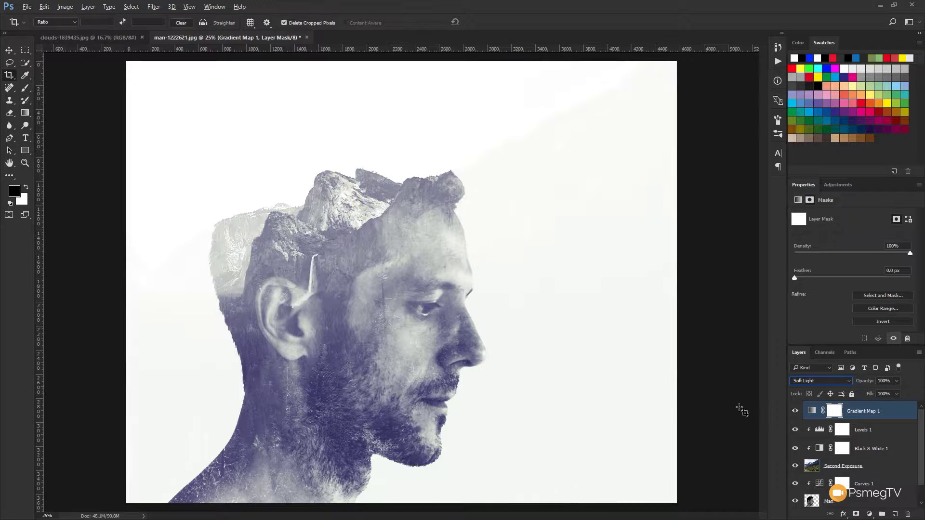
{"action": "left_click", "coordinate": [795, 412]}
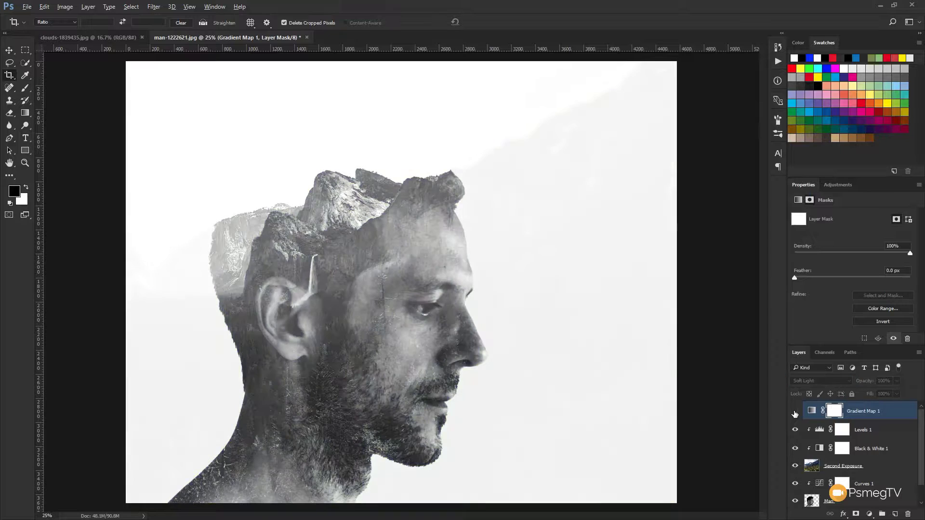
{"action": "left_click", "coordinate": [795, 412]}
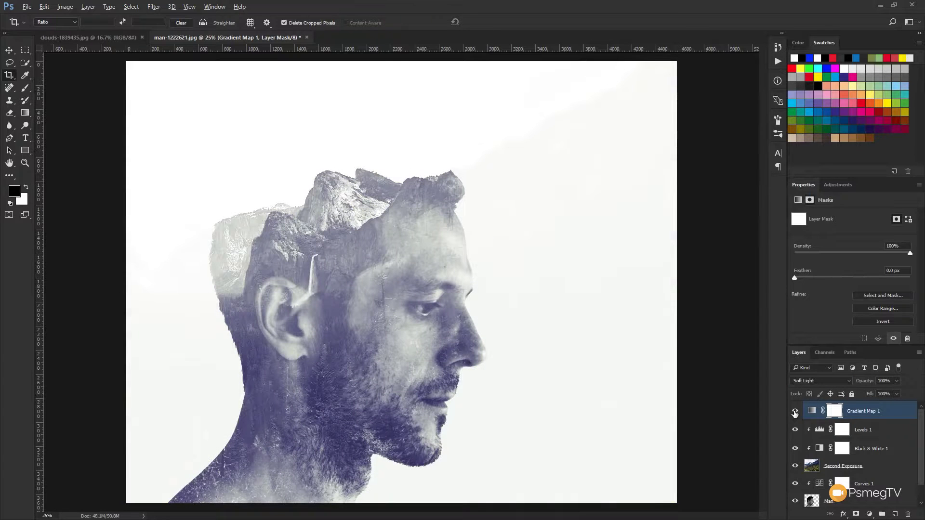